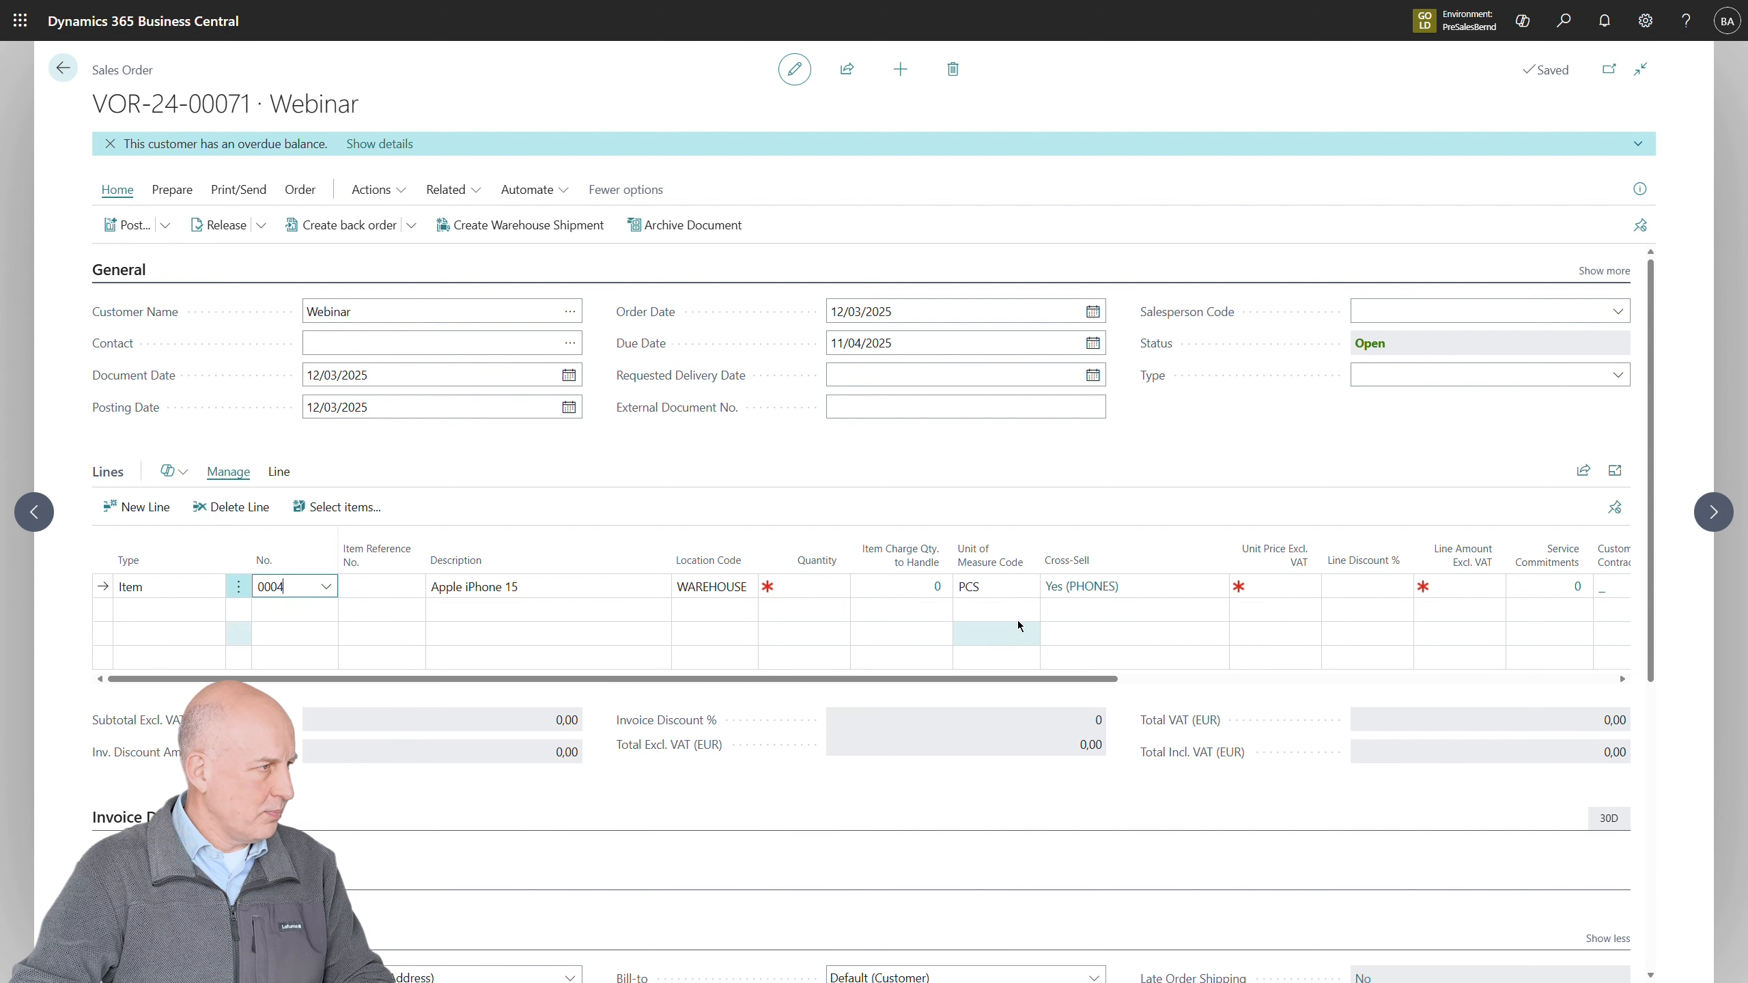
# Step: Open the cross-sell suggestions for the Apple iPhone 15 order line and inspect the iPhone 15 Case Silver's table fields matching "sold"
pyautogui.click(1094, 587)
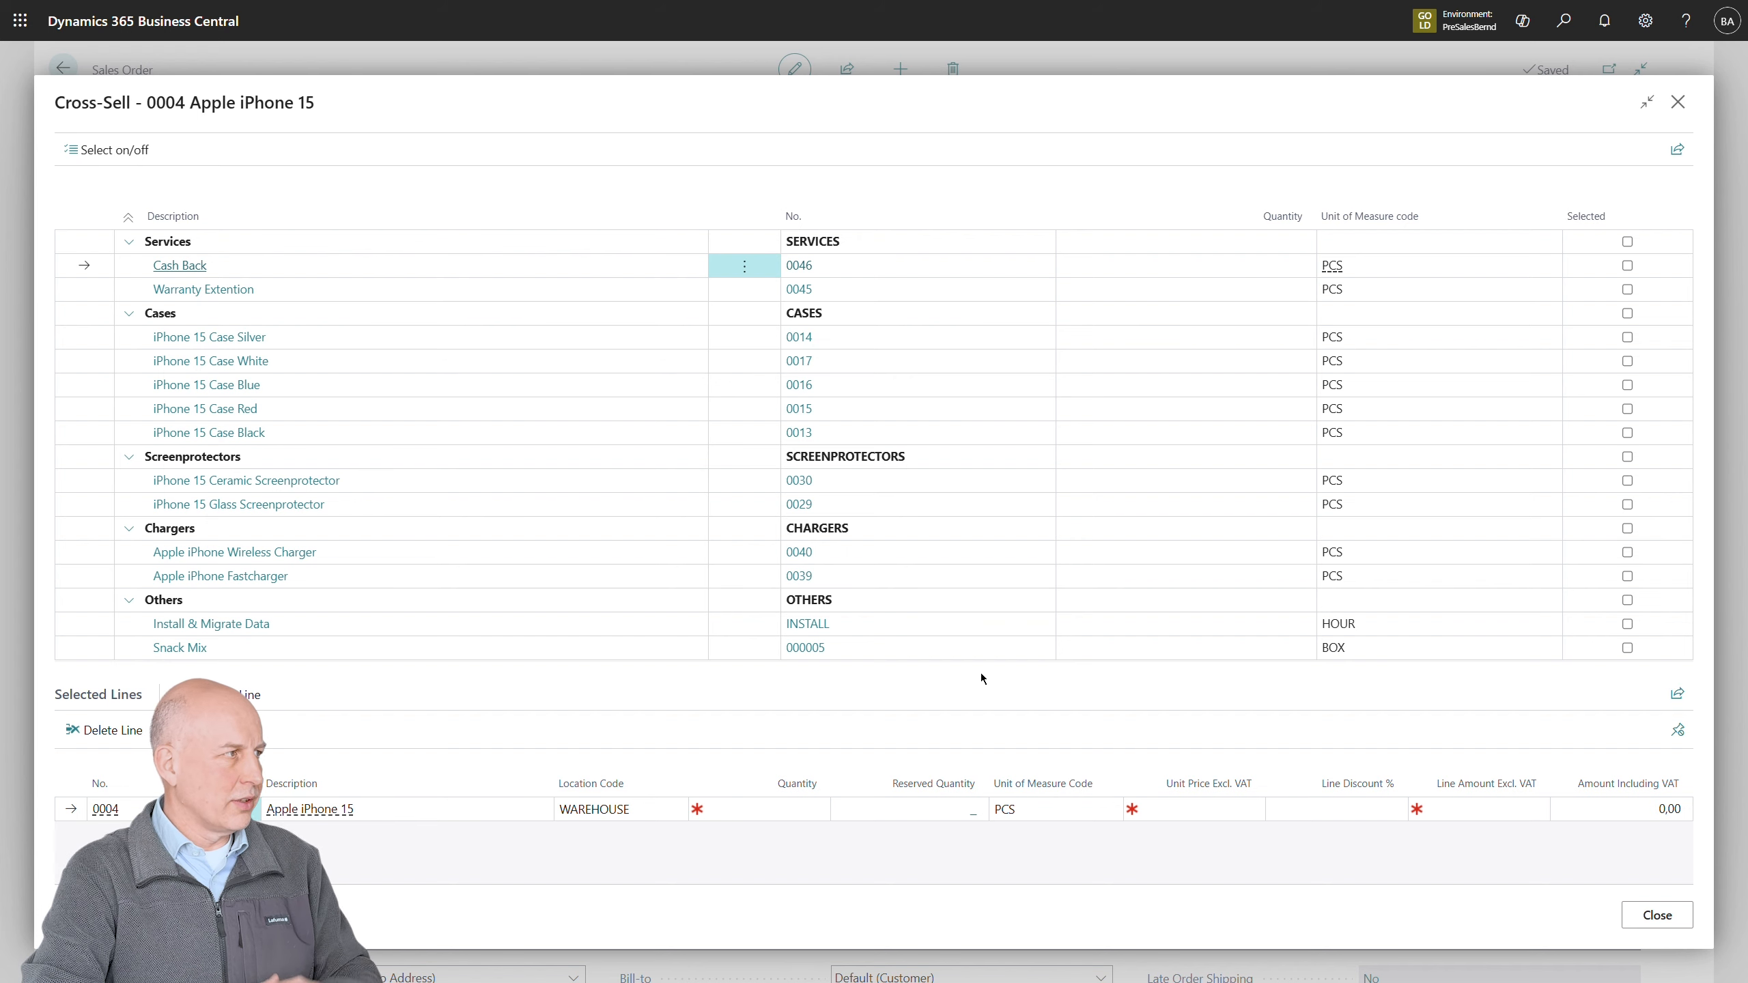
pyautogui.click(1187, 342)
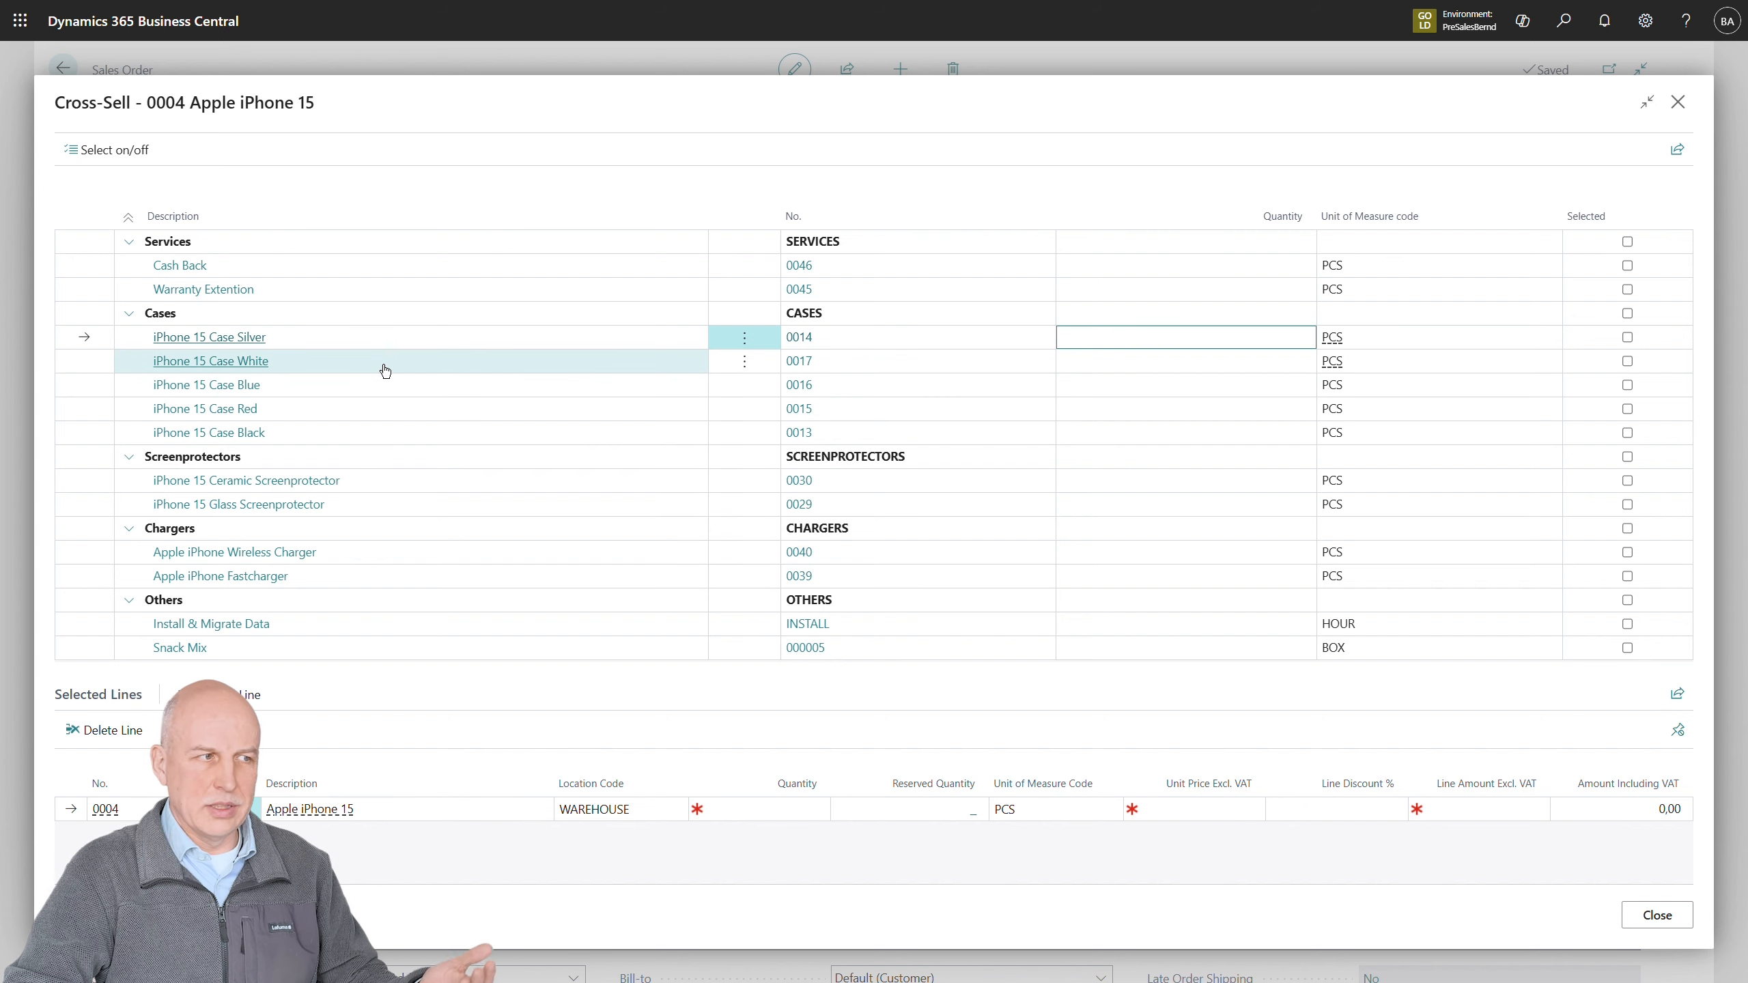
pyautogui.hotkey('ctrl', 'alt', 'F1')
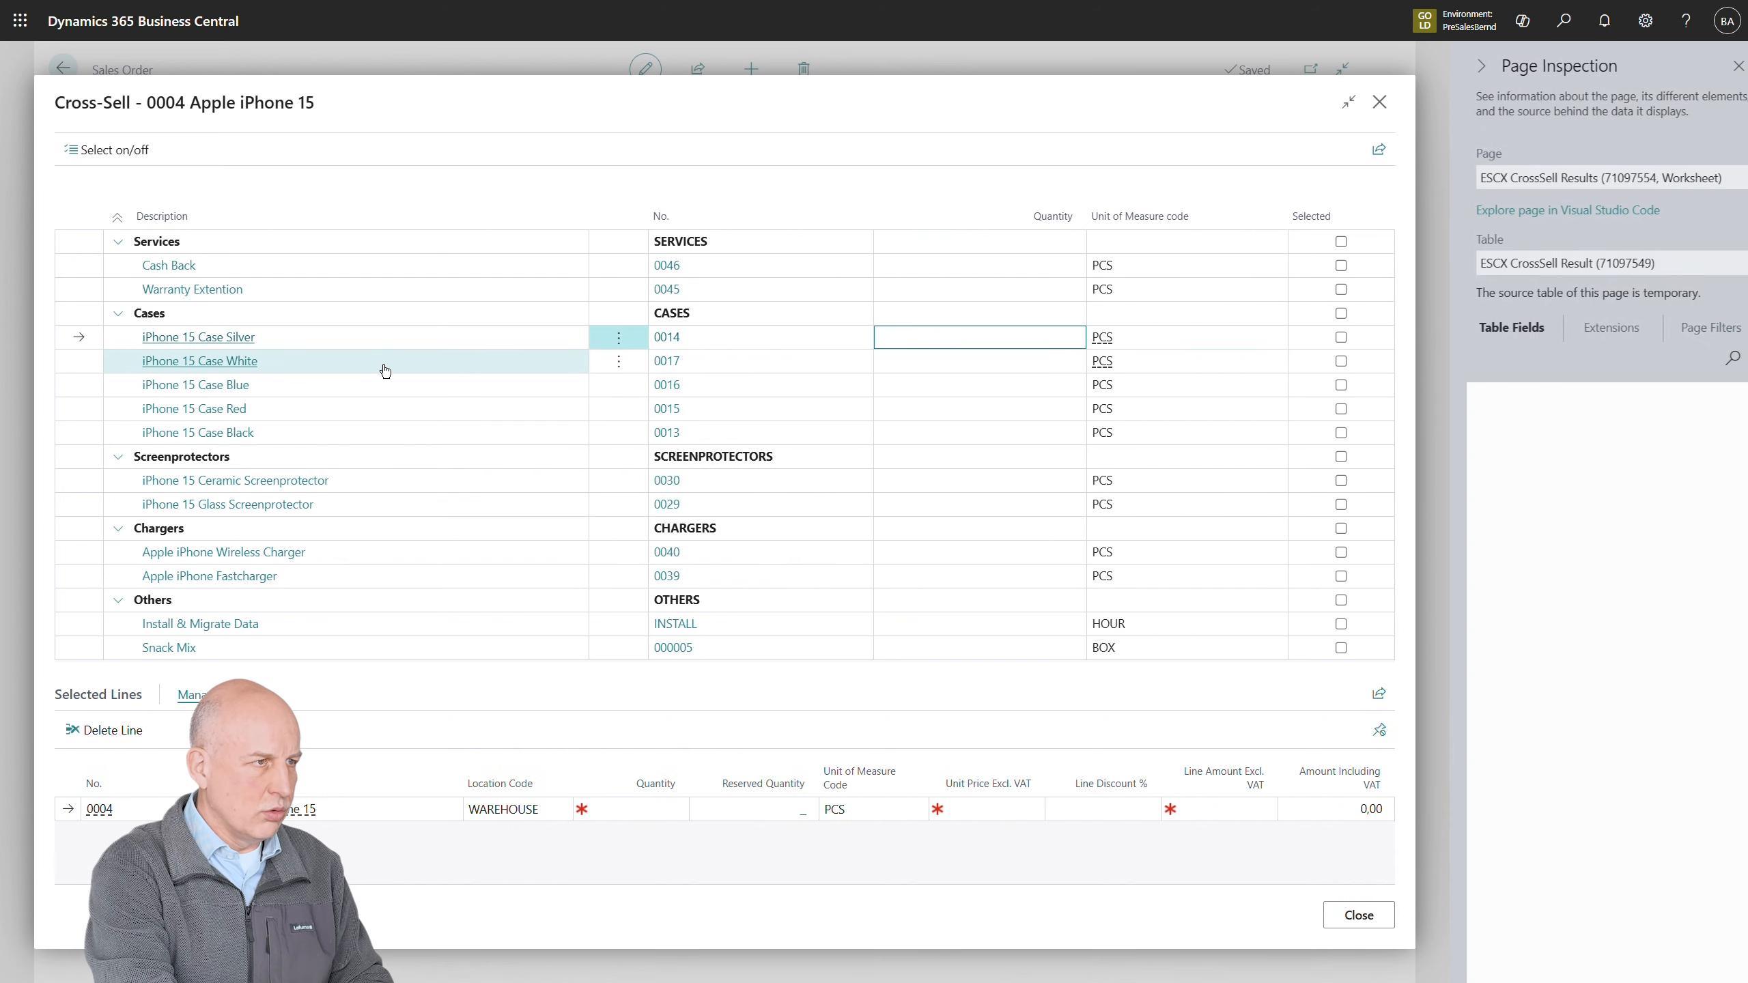
pyautogui.click(1719, 357)
pyautogui.write('sold')
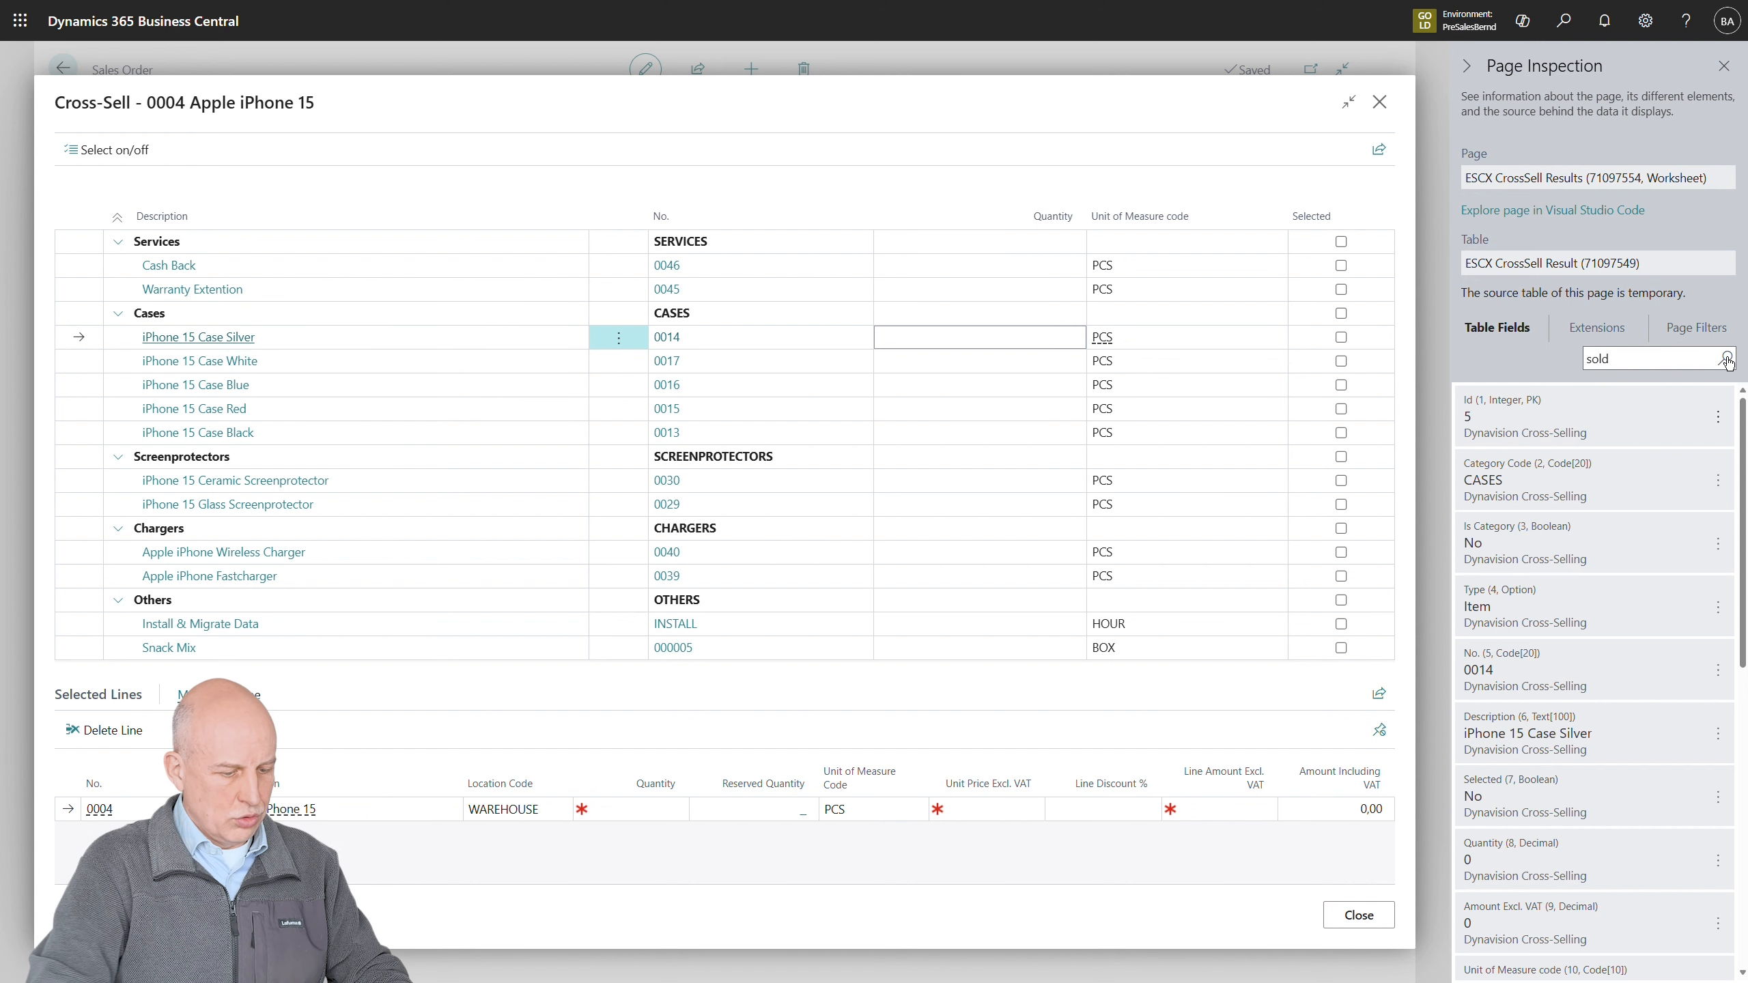
pyautogui.click(1659, 426)
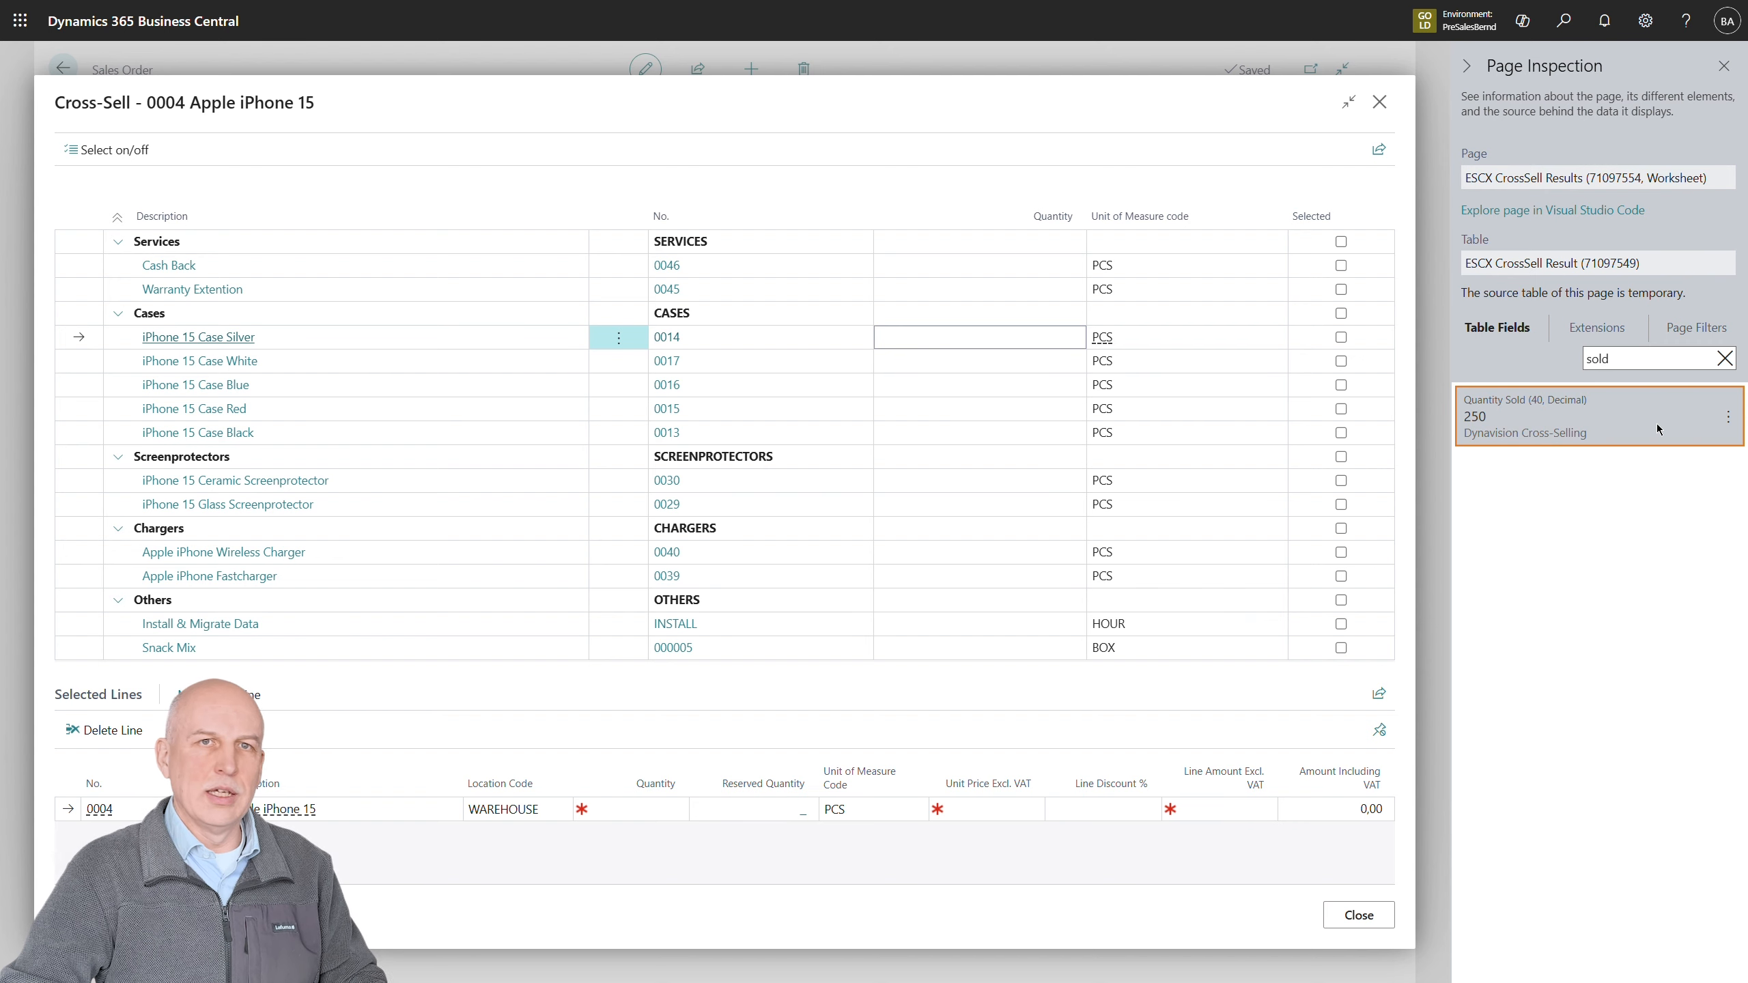
# Step: Close the cross-sell suggestions, the page inspection and the sales order to return to the home page
pyautogui.press('Escape')
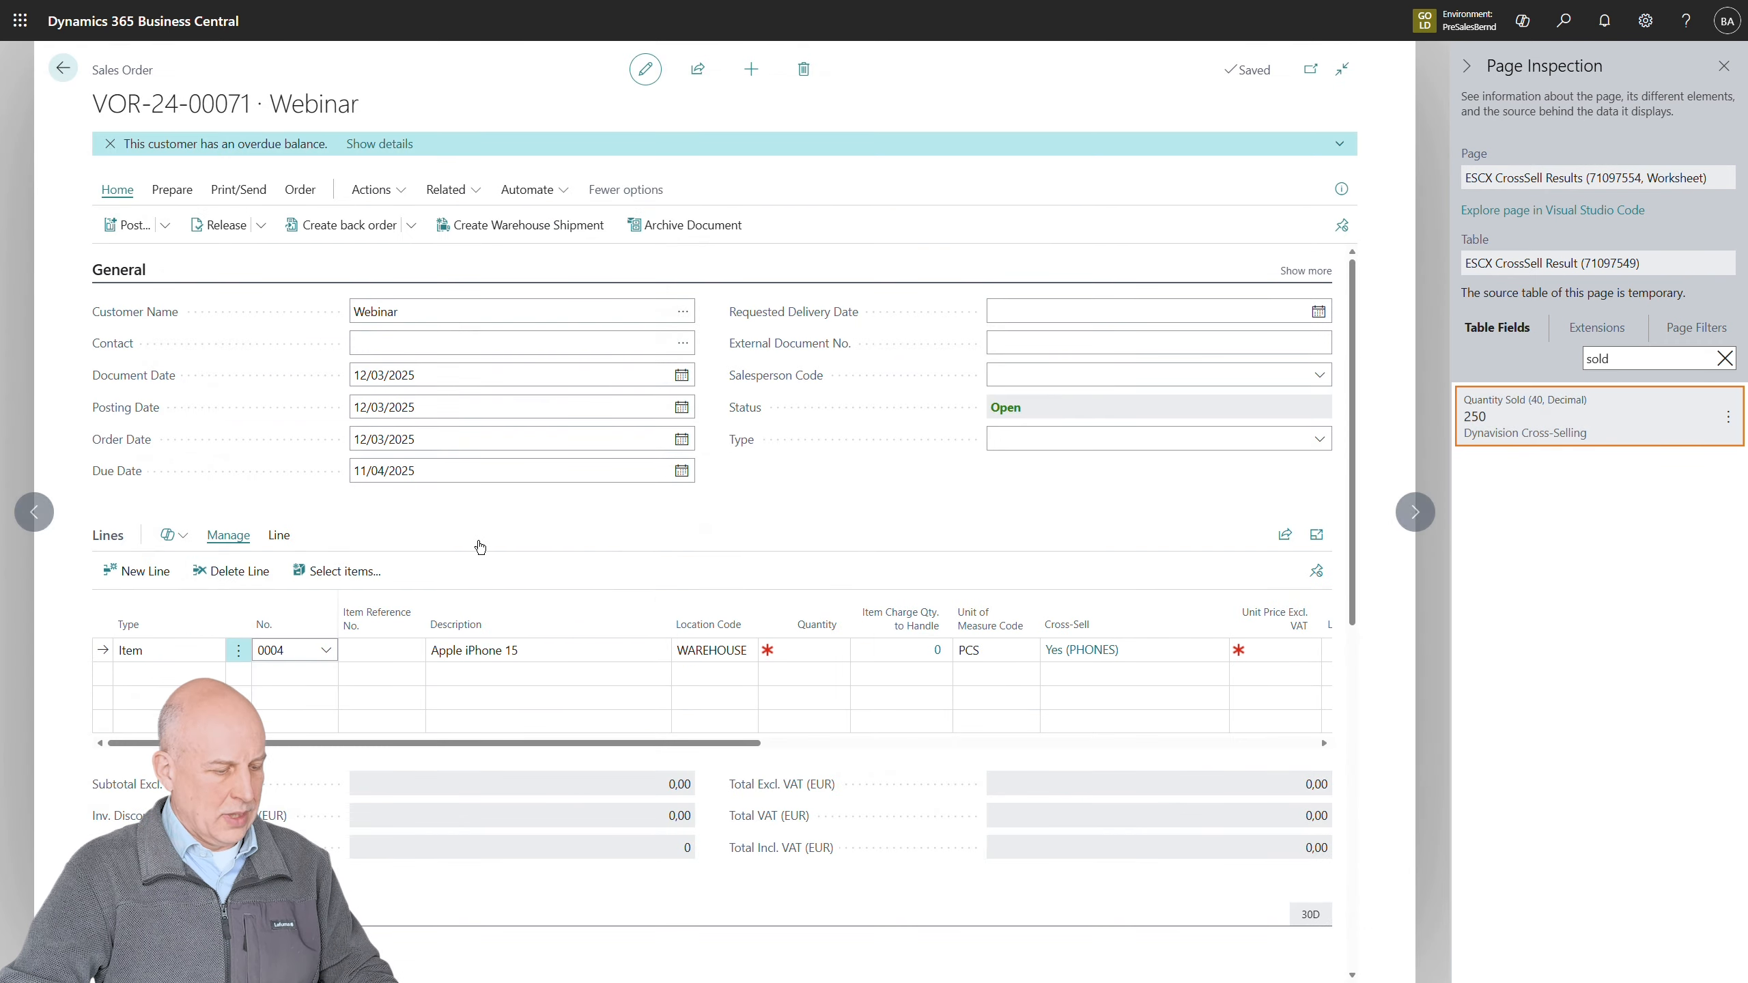
pyautogui.click(1724, 66)
pyautogui.press('Escape')
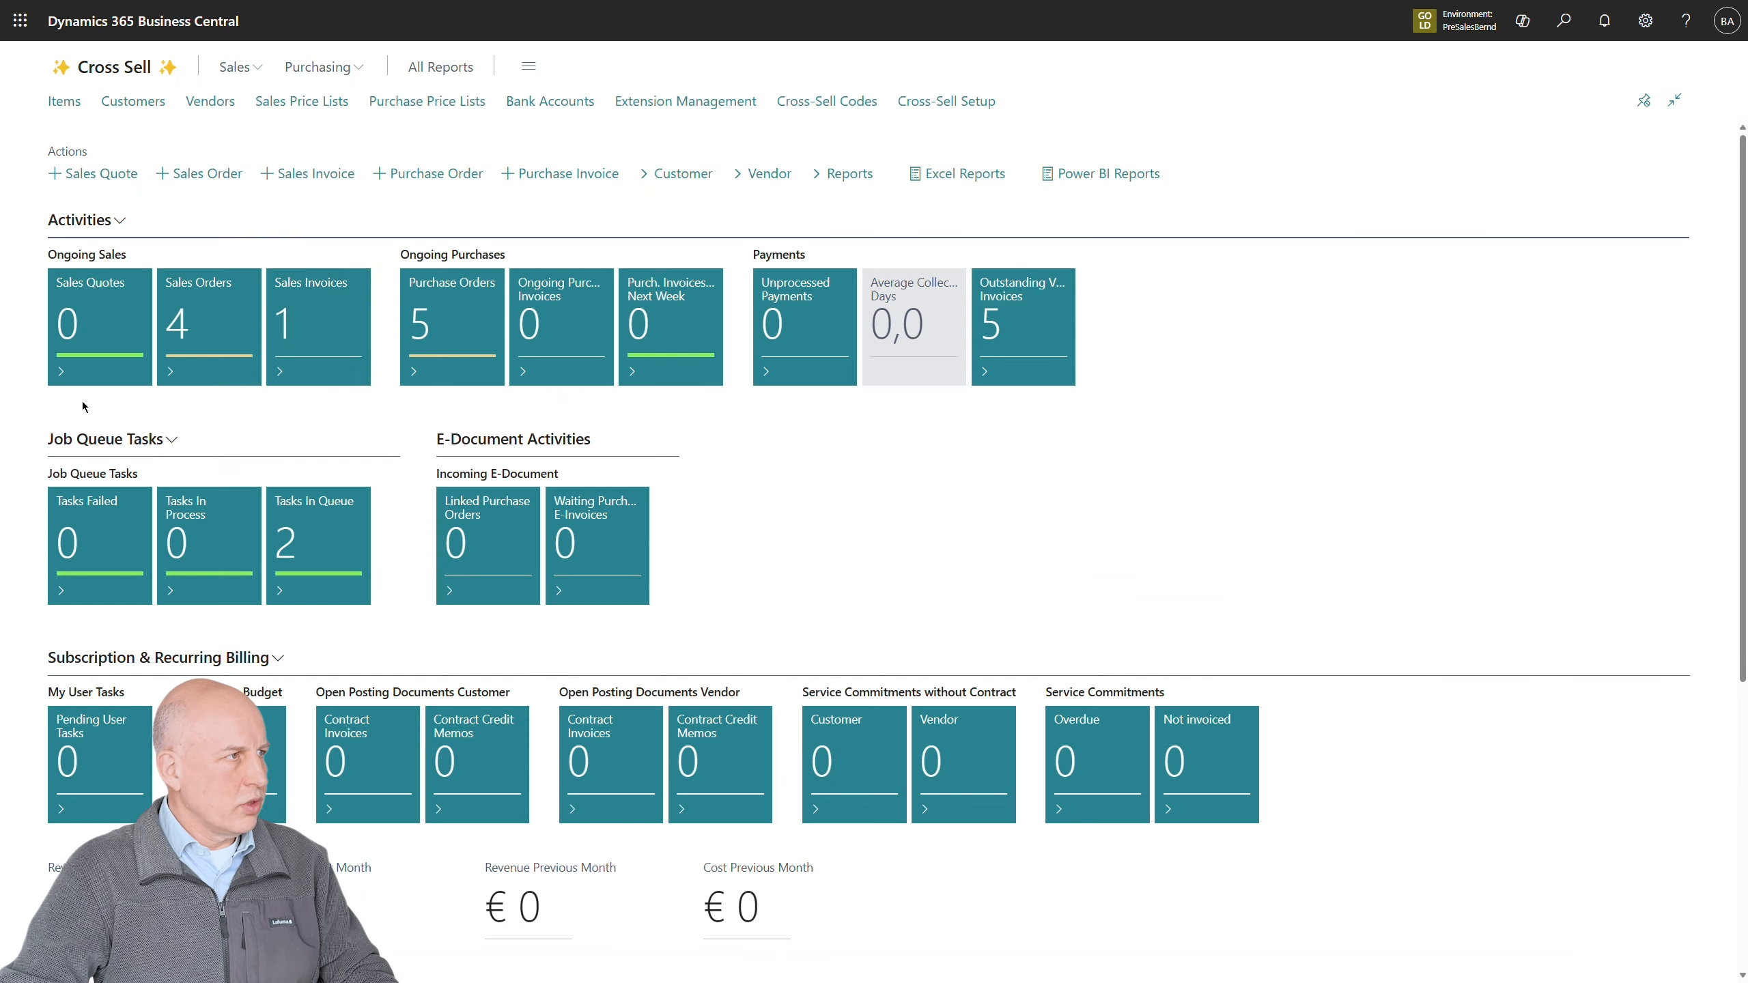
# Step: Review the result sorting, date formula and filter options in Cross-Sell Setup, and return to the home page
pyautogui.click(967, 109)
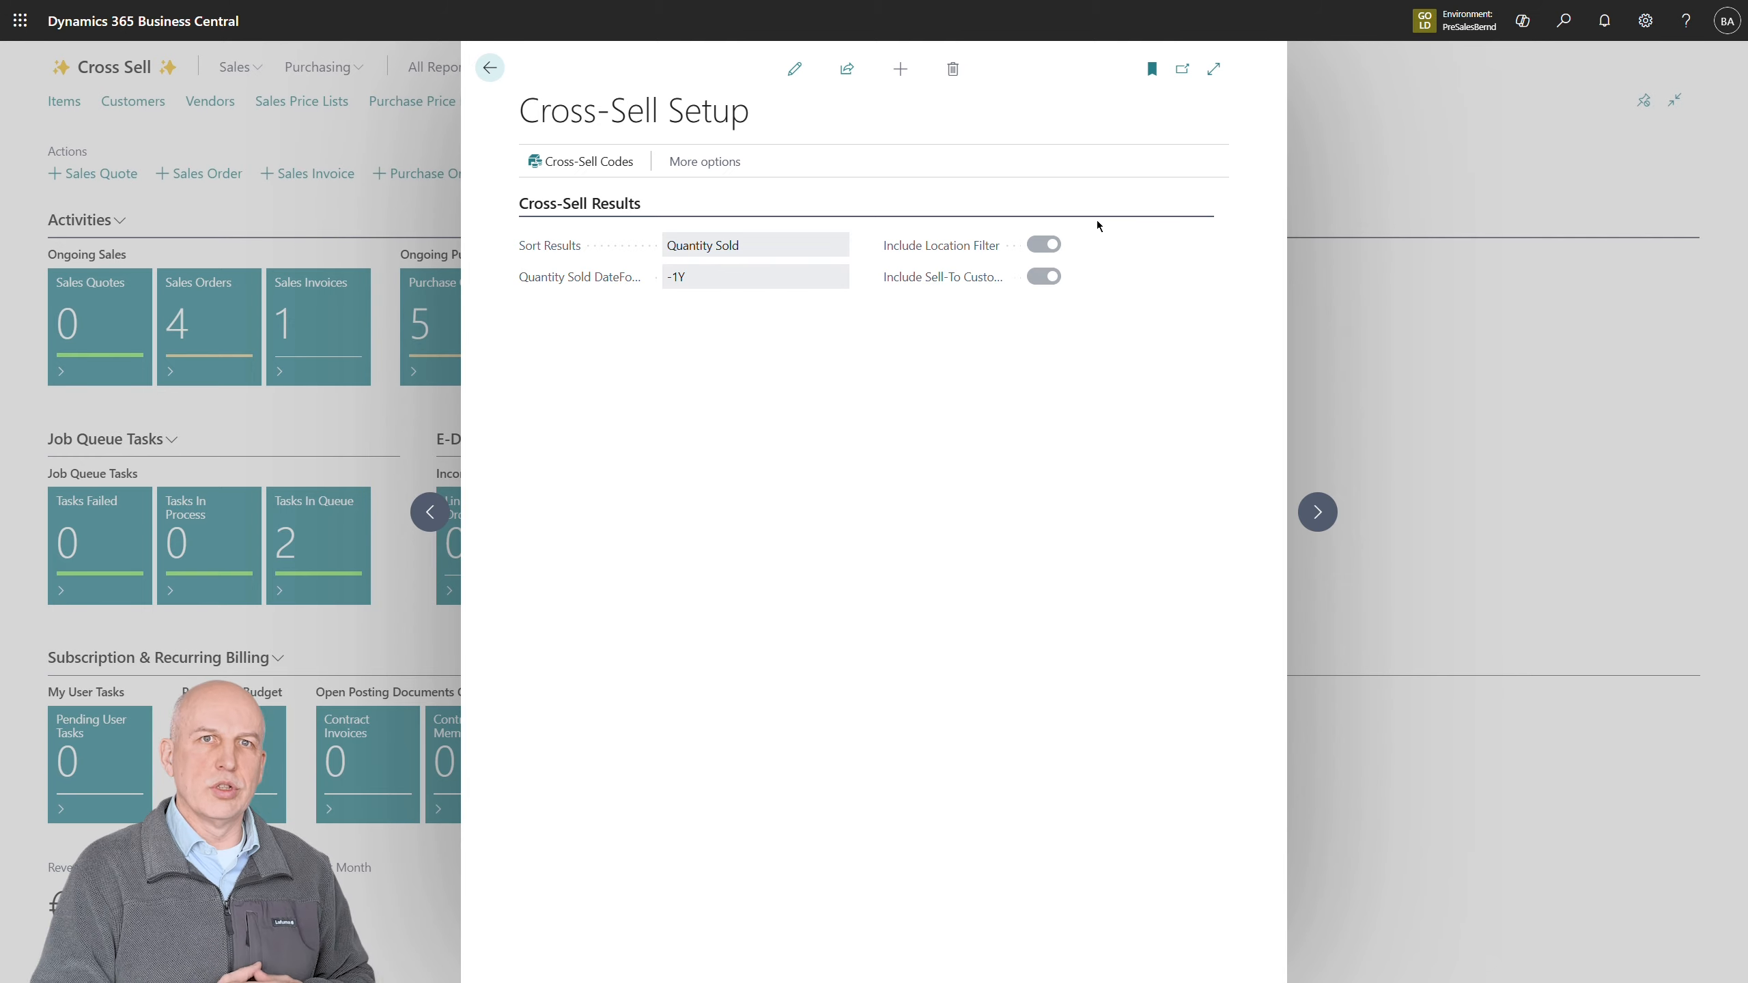
pyautogui.click(388, 208)
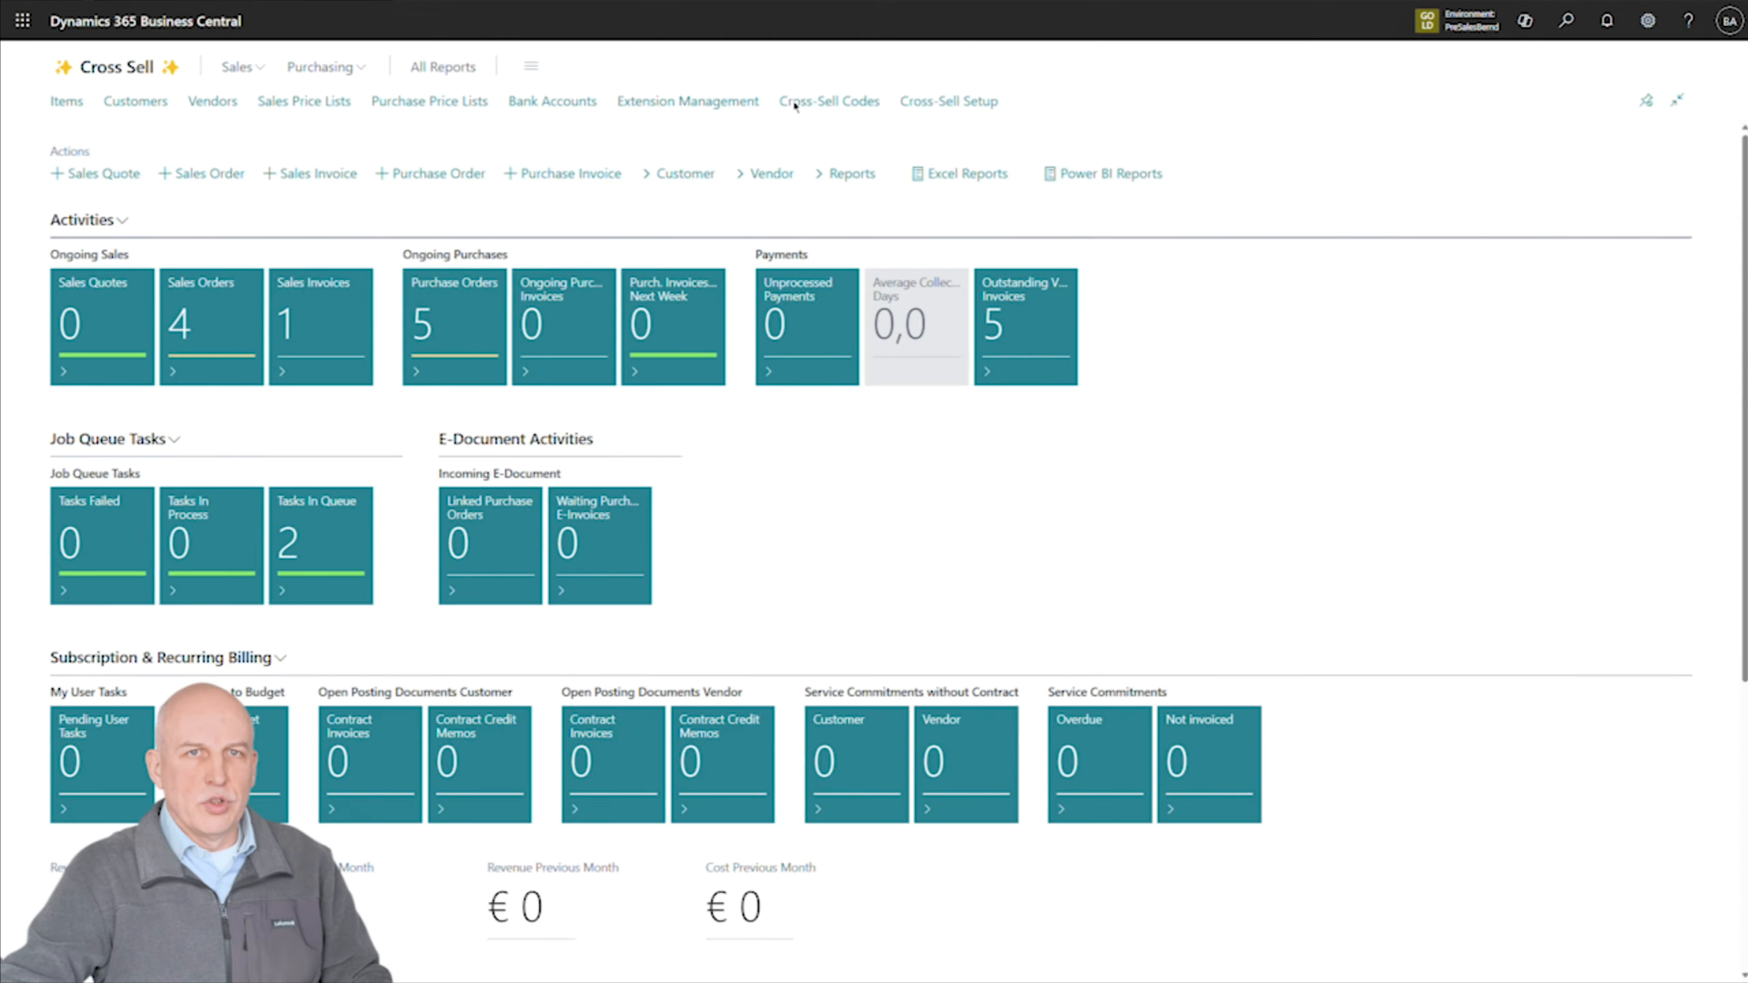
# Step: Open the PHONES cross-sell code and display the filters of its CHARGERS category
pyautogui.click(797, 103)
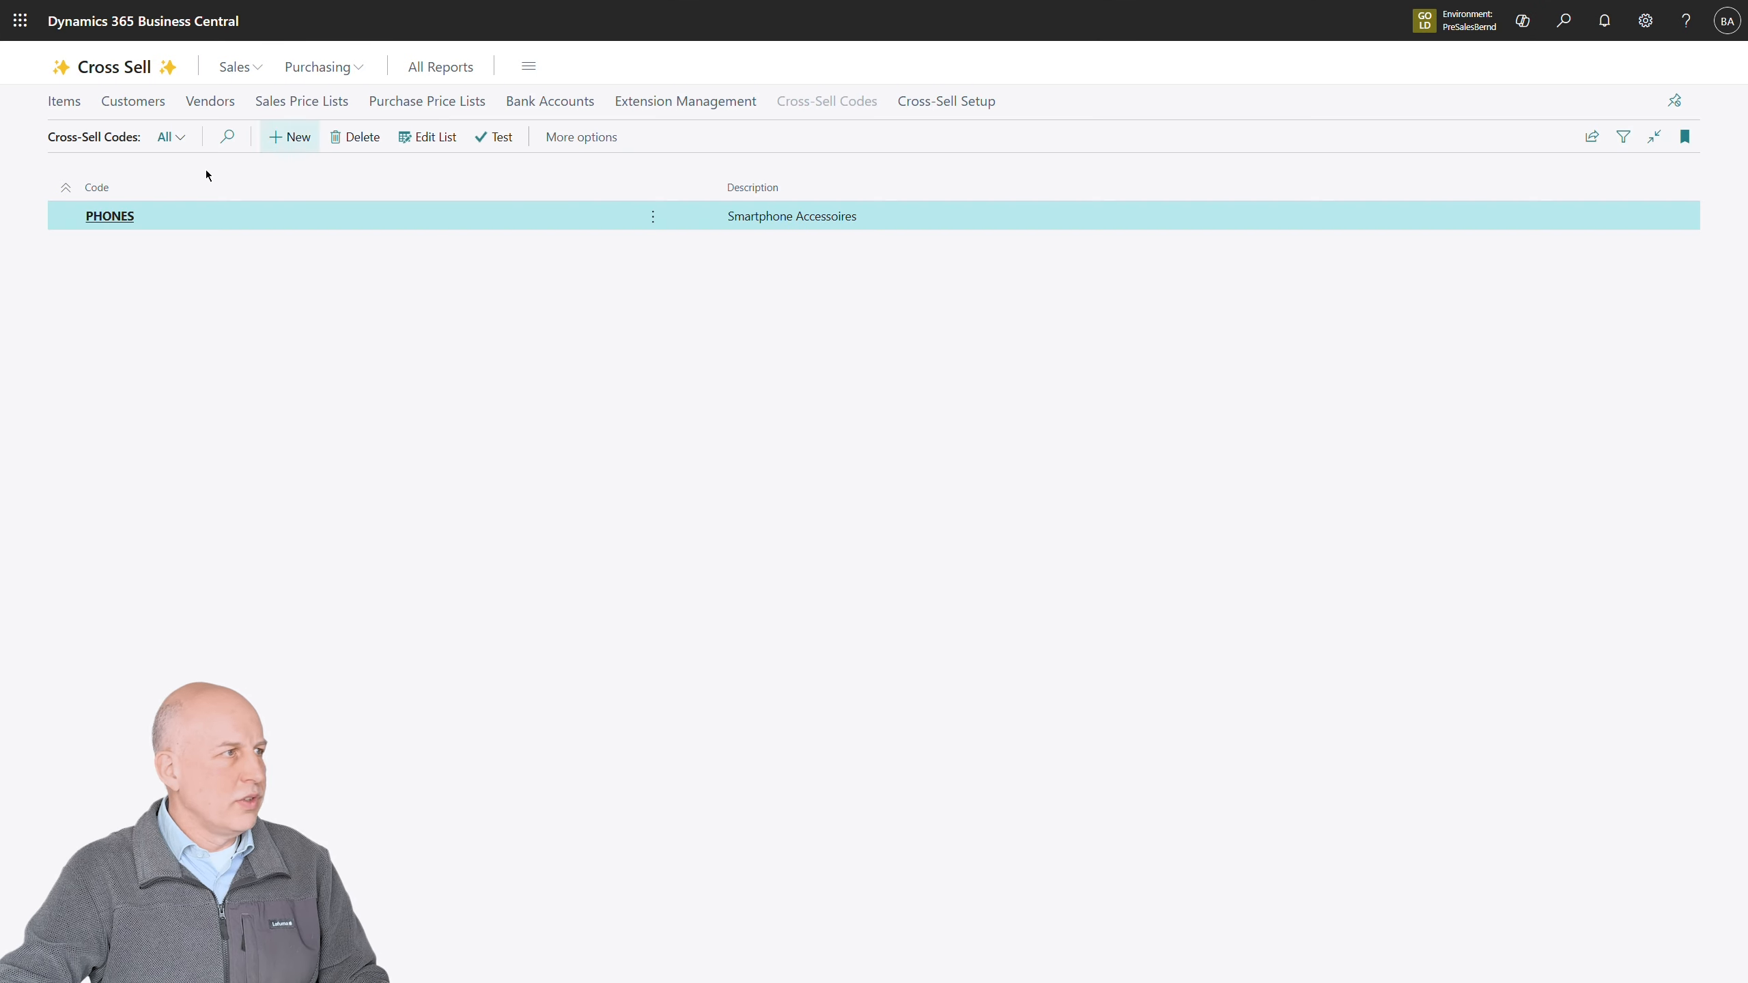
pyautogui.click(101, 226)
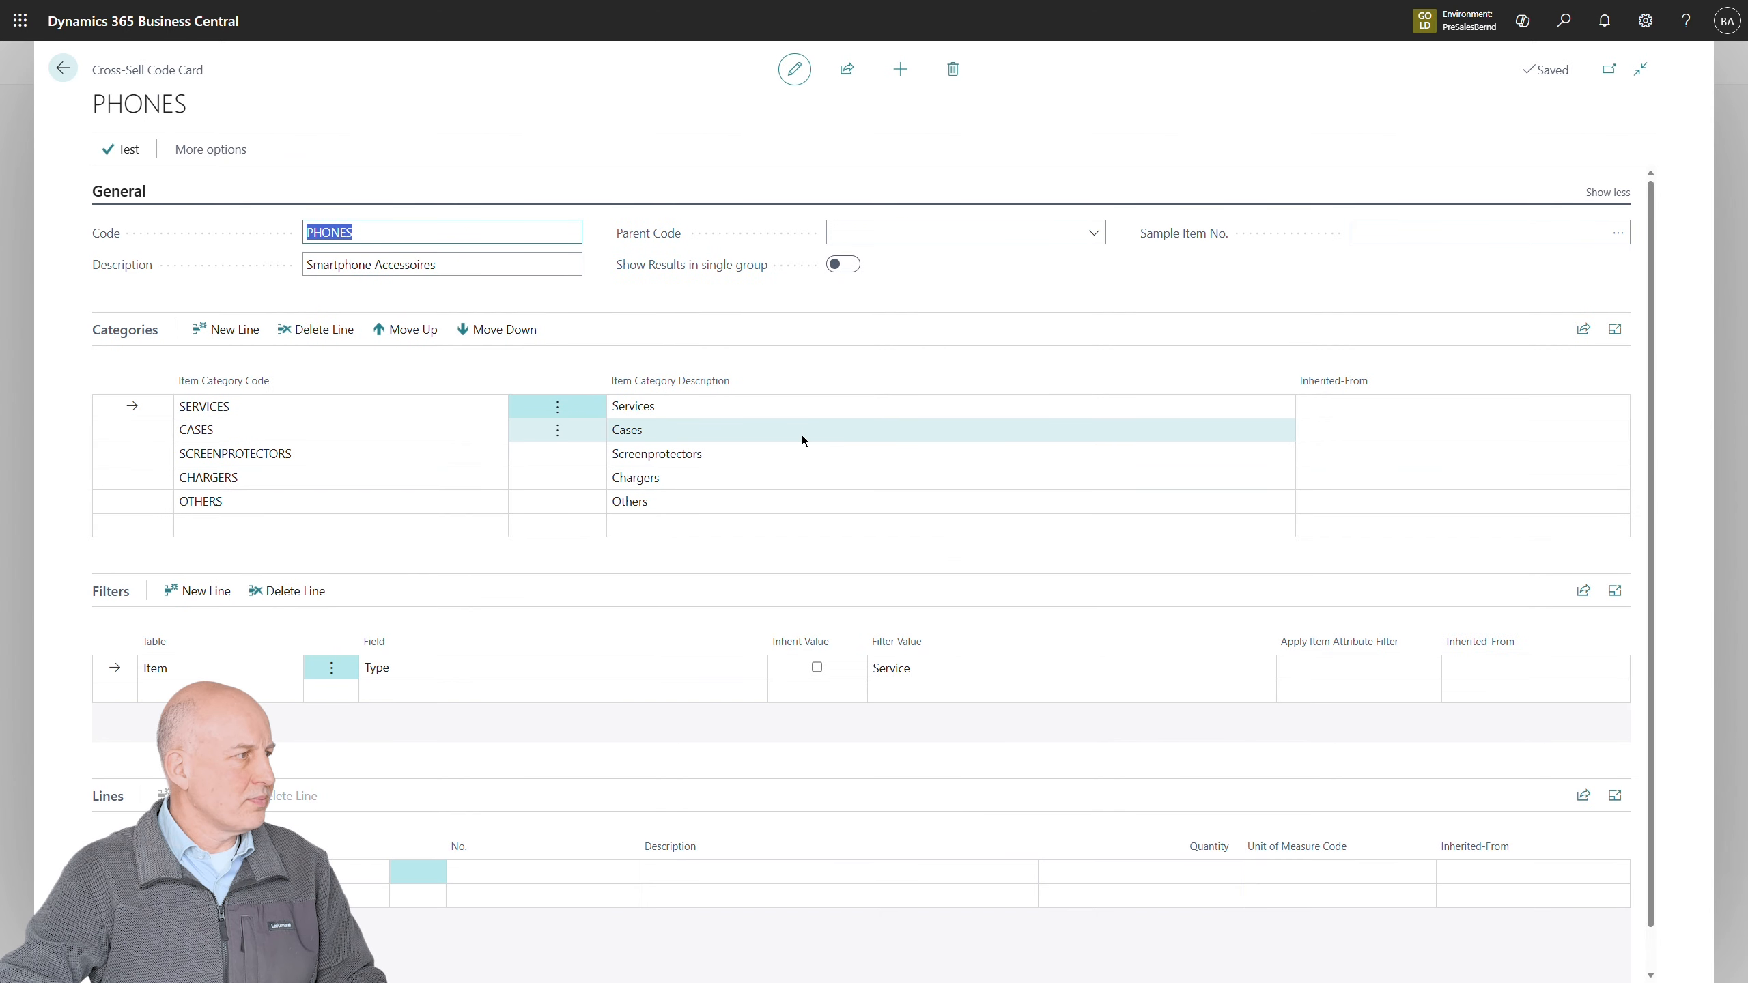
pyautogui.click(771, 468)
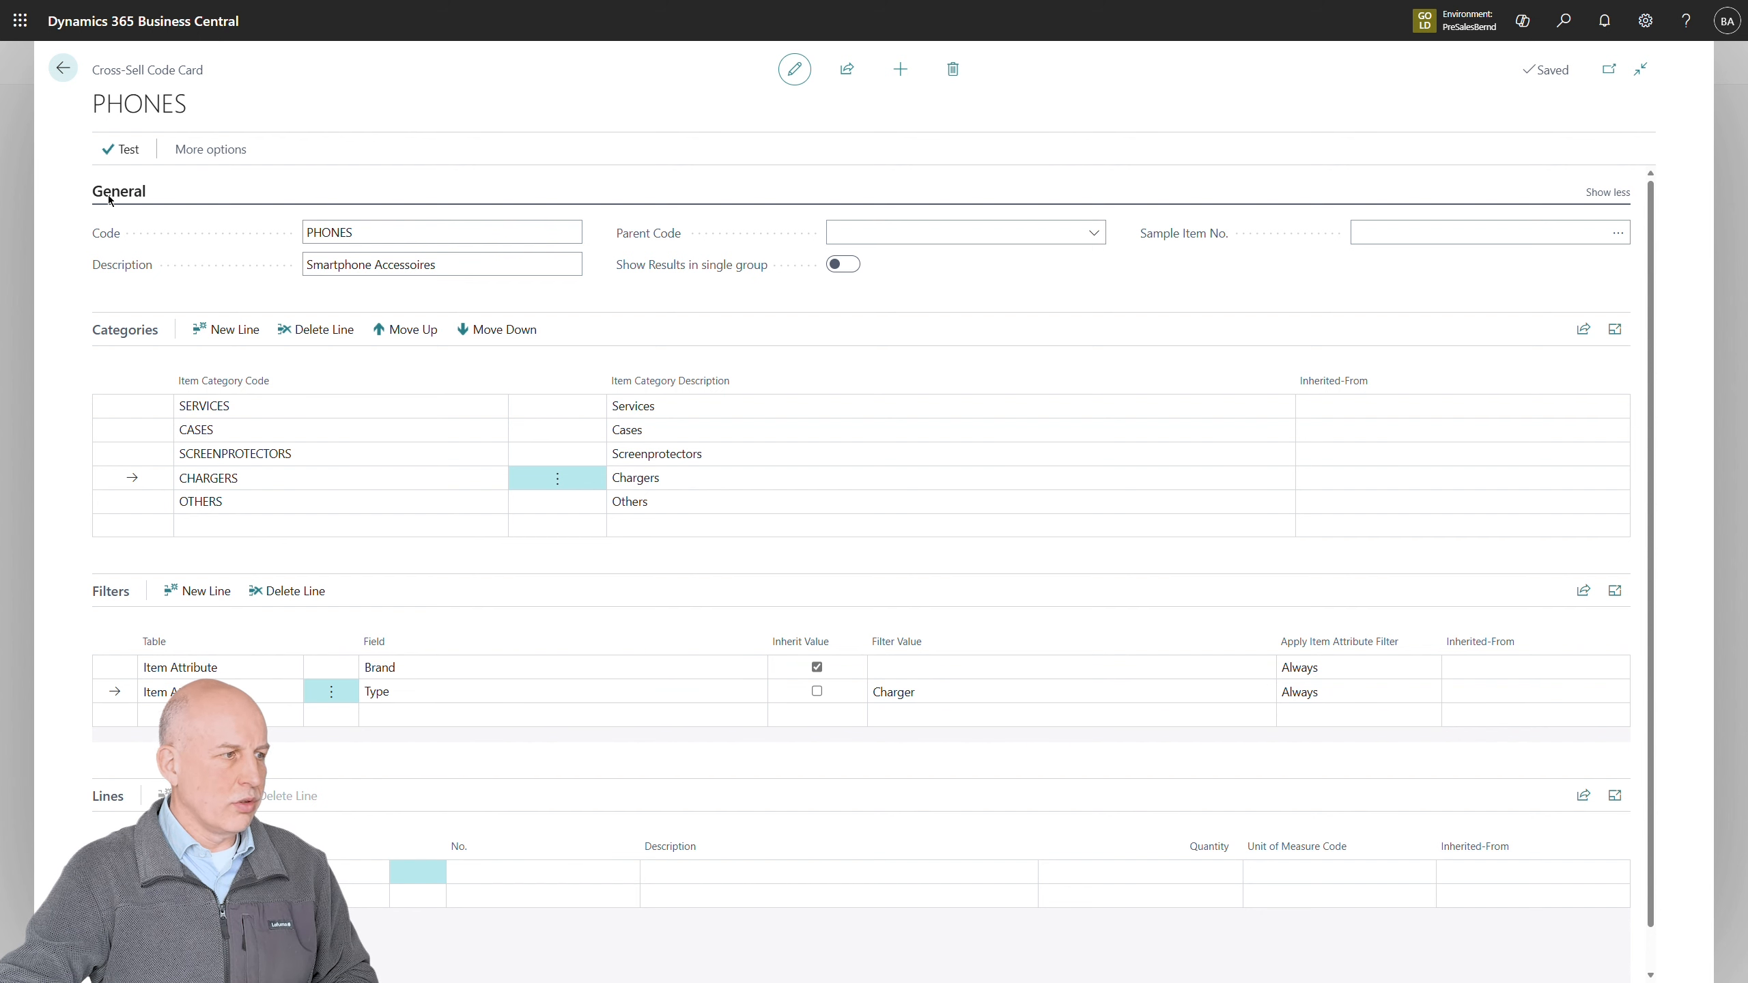
# Step: Test the PHONES cross-sell code with item 0004 Apple iPhone 15 and check the suggested chargers
pyautogui.click(136, 163)
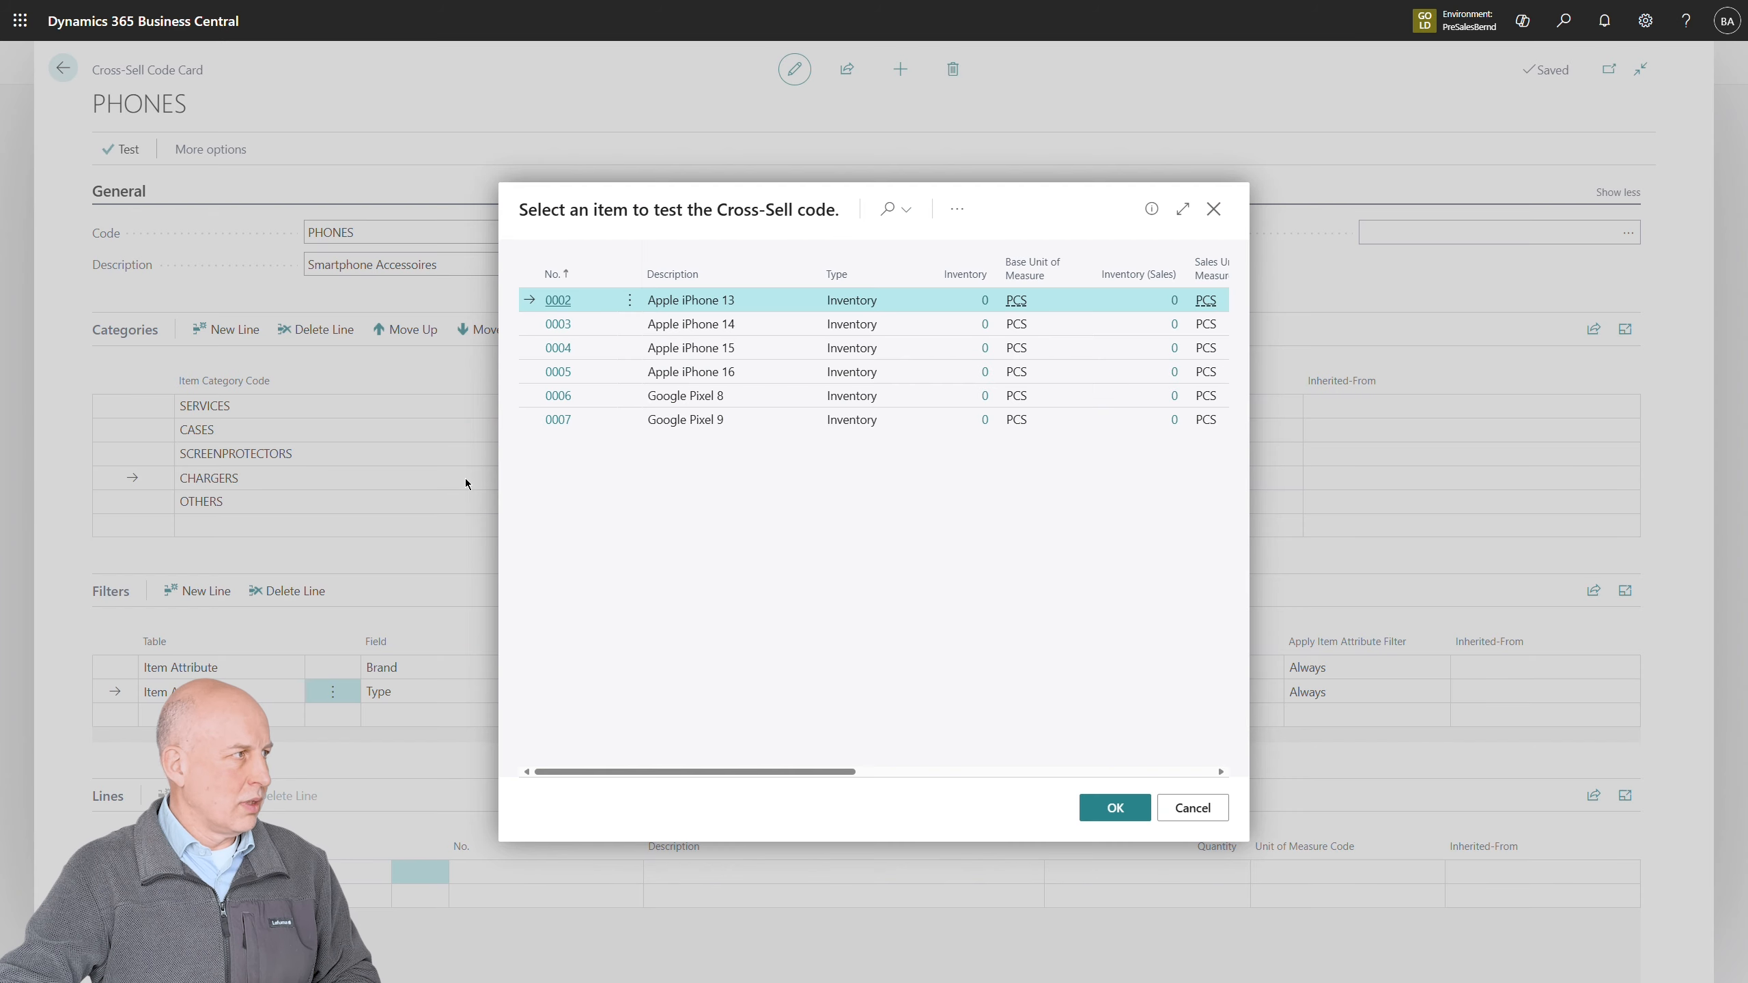
pyautogui.click(713, 347)
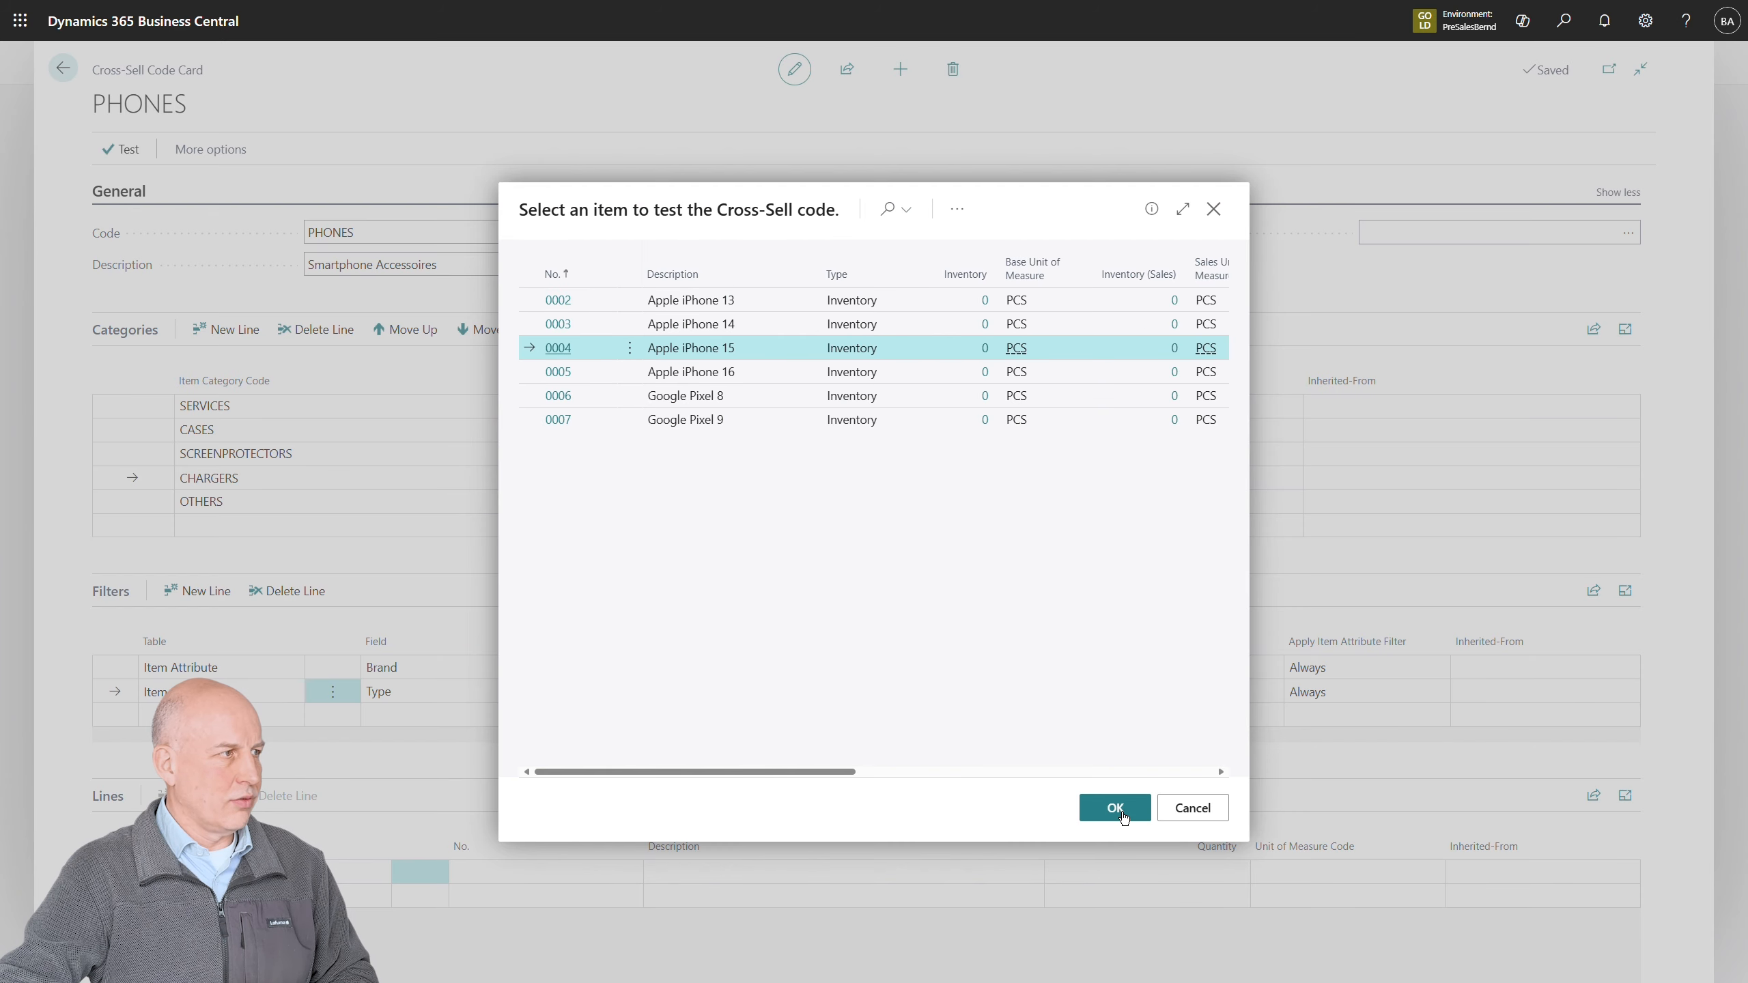
pyautogui.click(1117, 807)
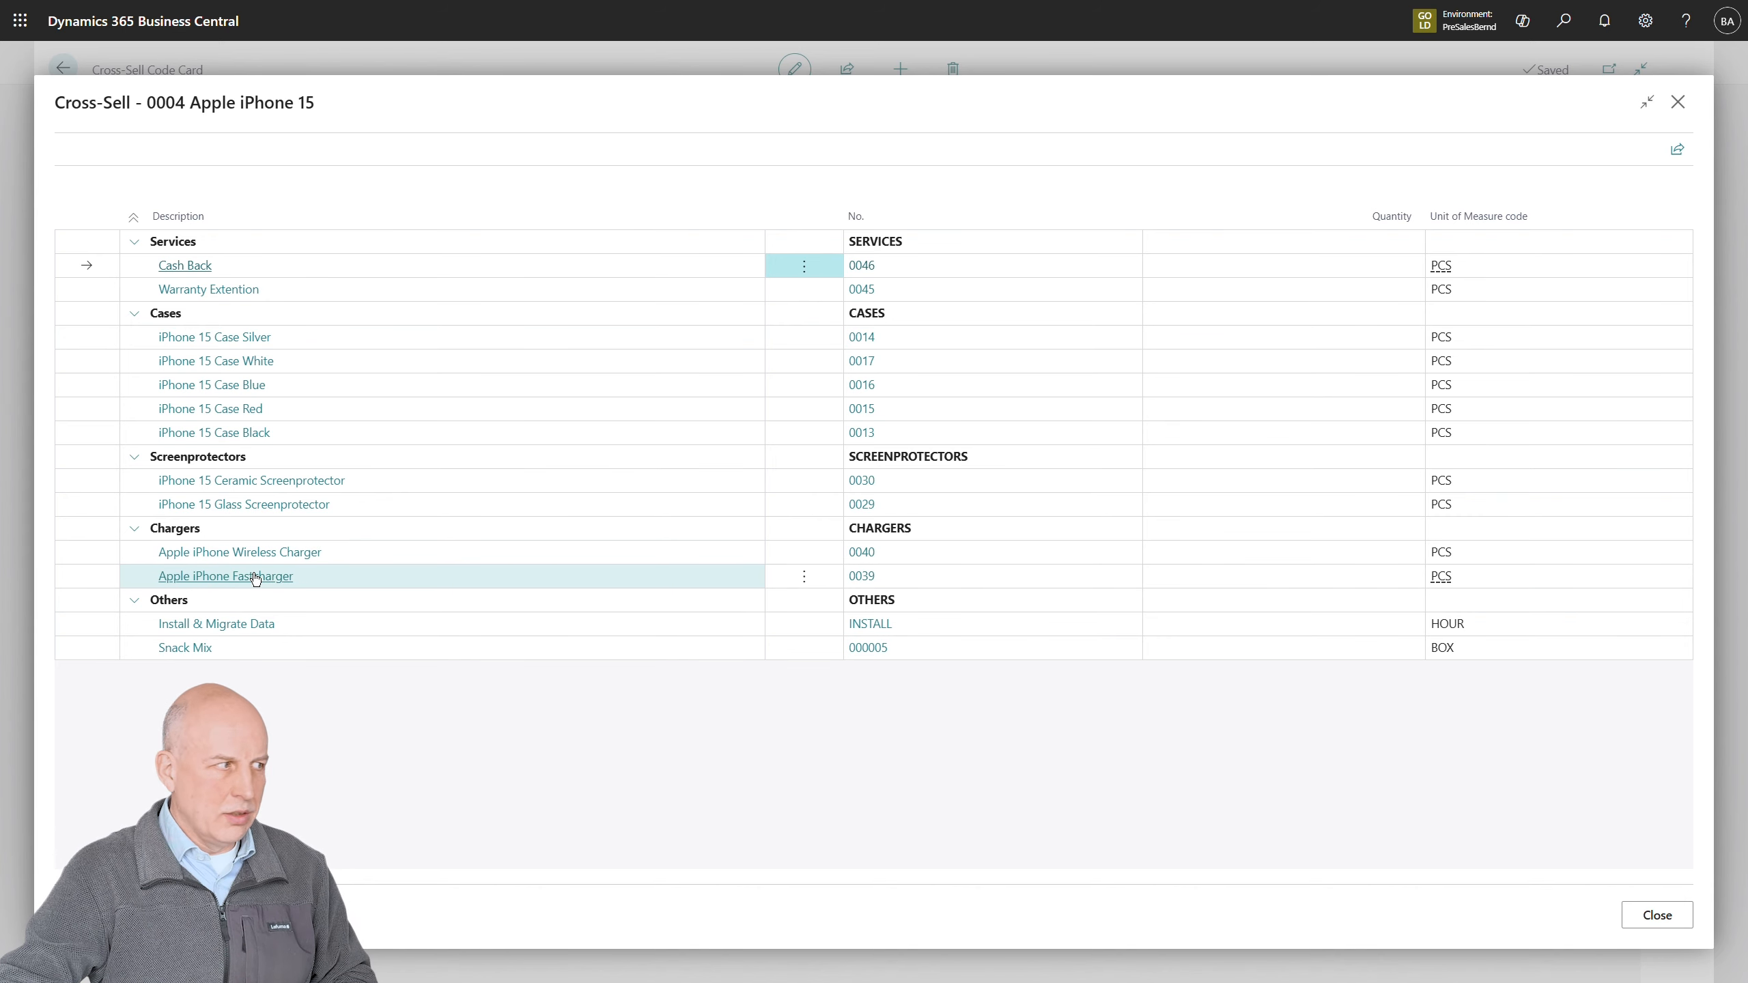
pyautogui.press('Escape')
# Step: Test the PHONES cross-sell code with item 0006 Google Pixel 8 and check the suggested chargers
pyautogui.click(124, 152)
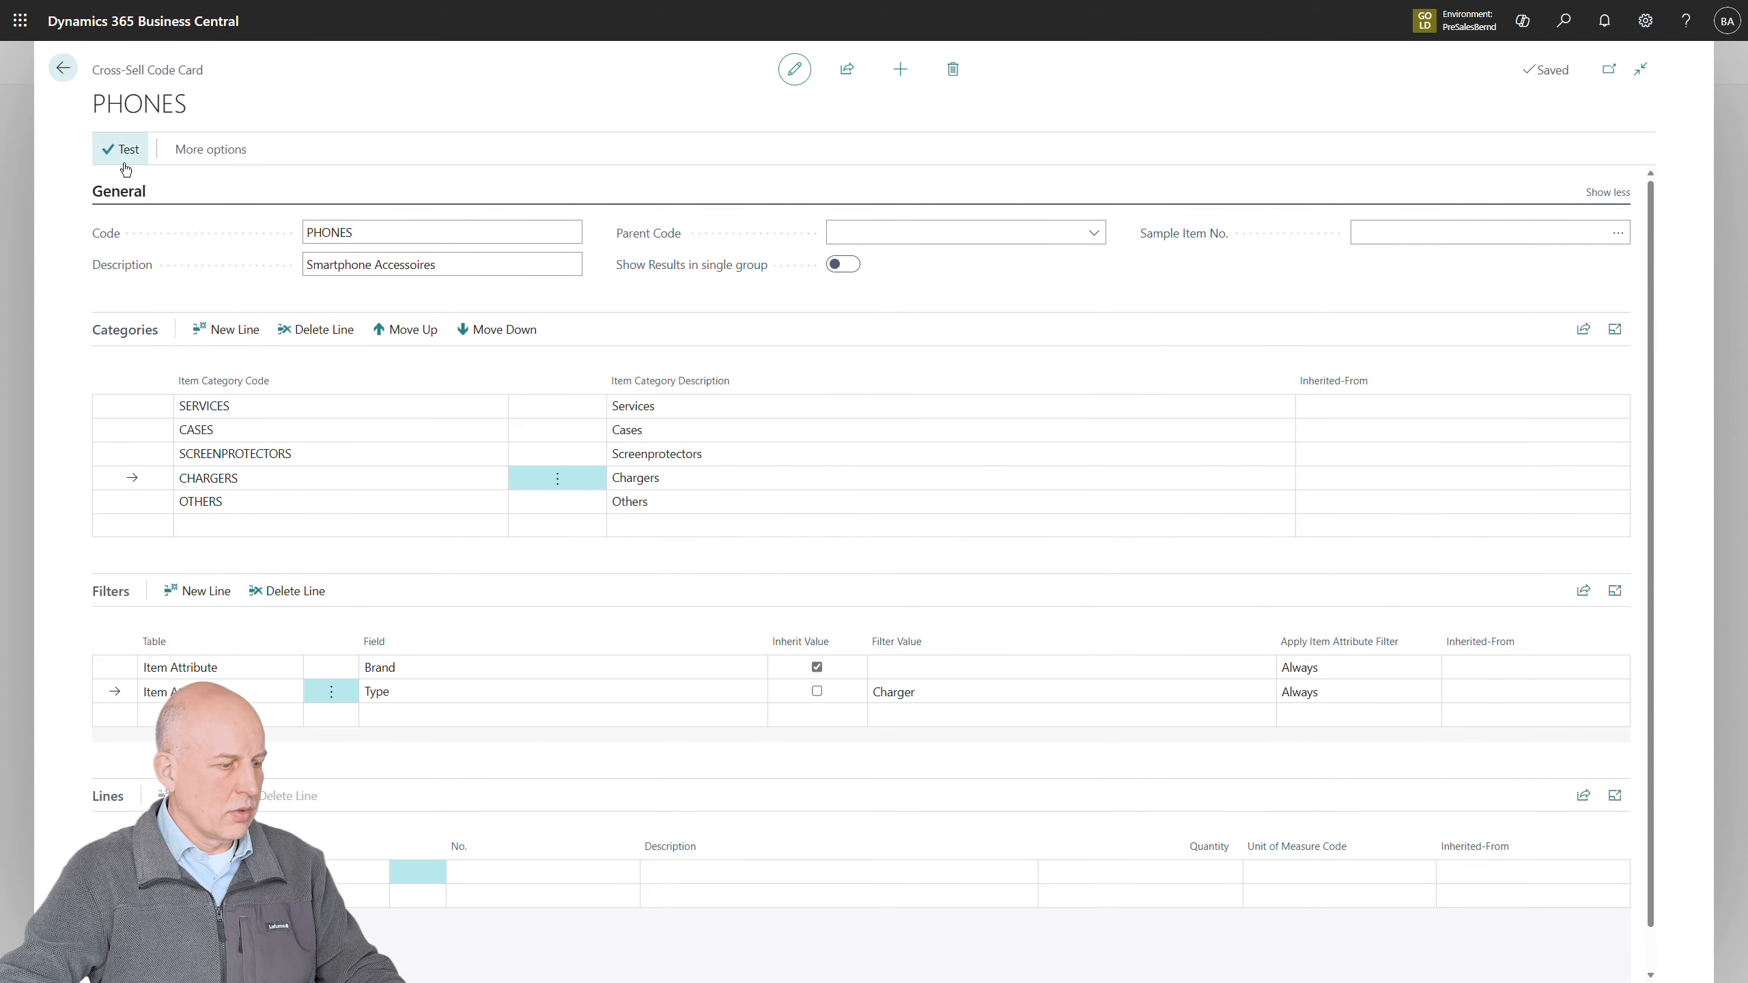
pyautogui.click(599, 396)
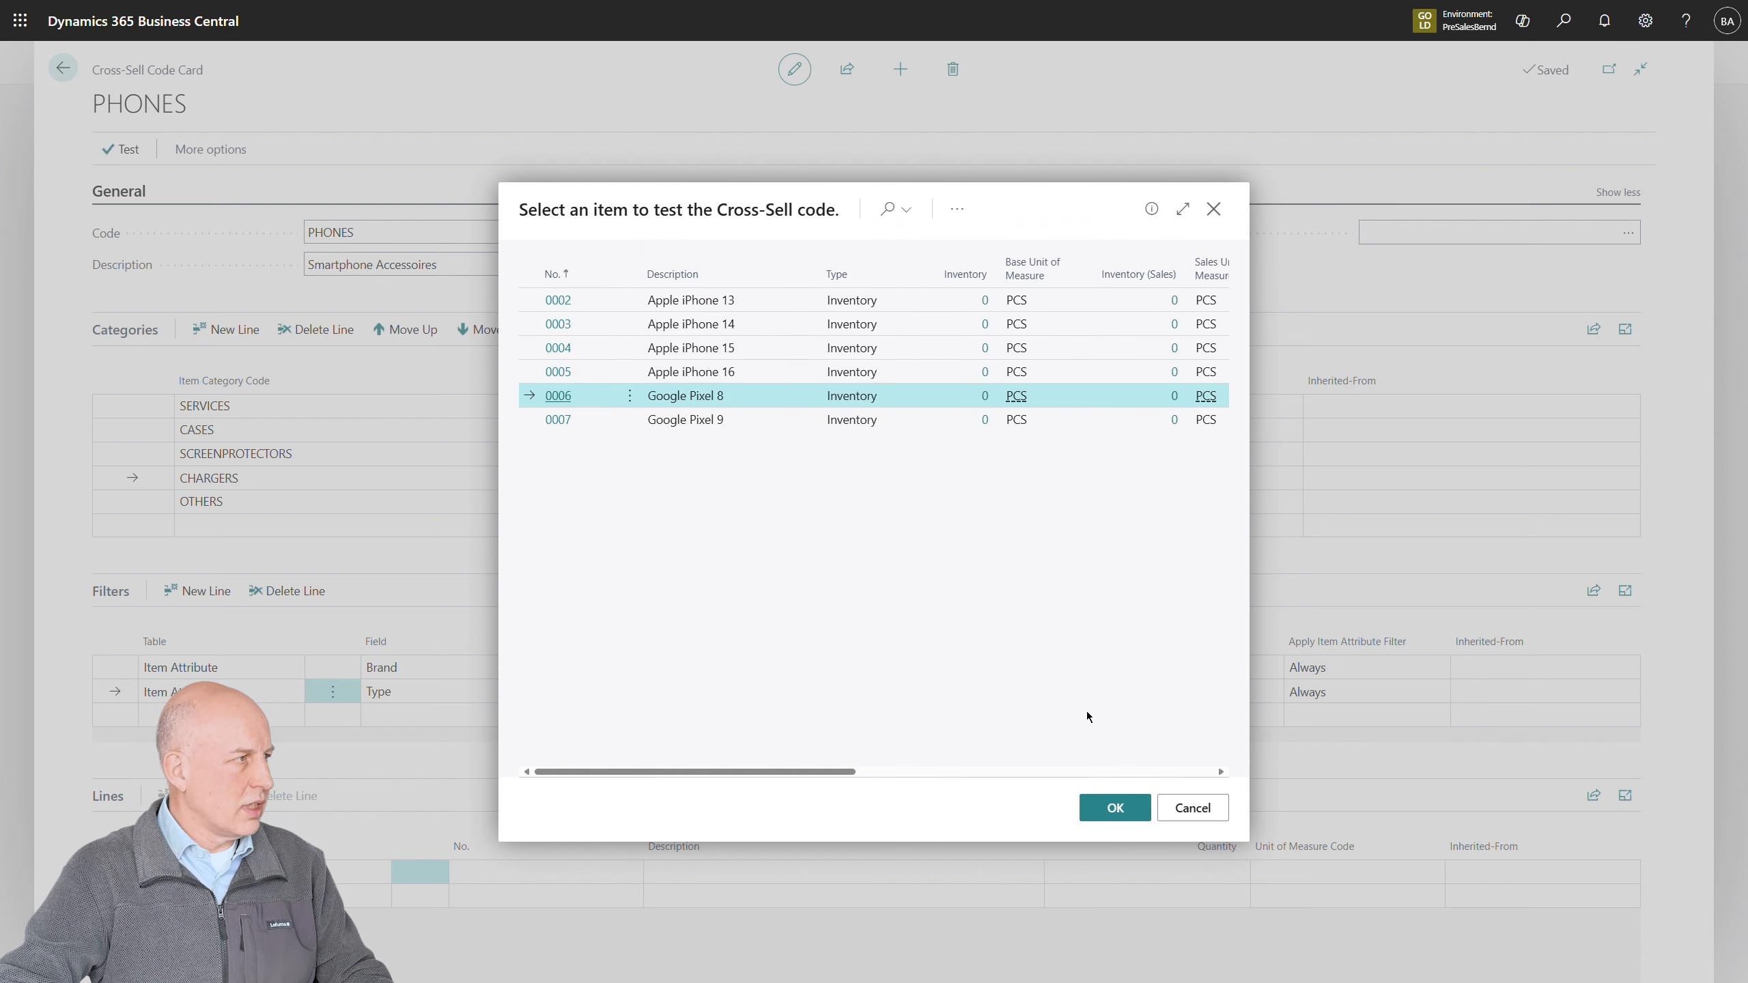
pyautogui.click(1115, 808)
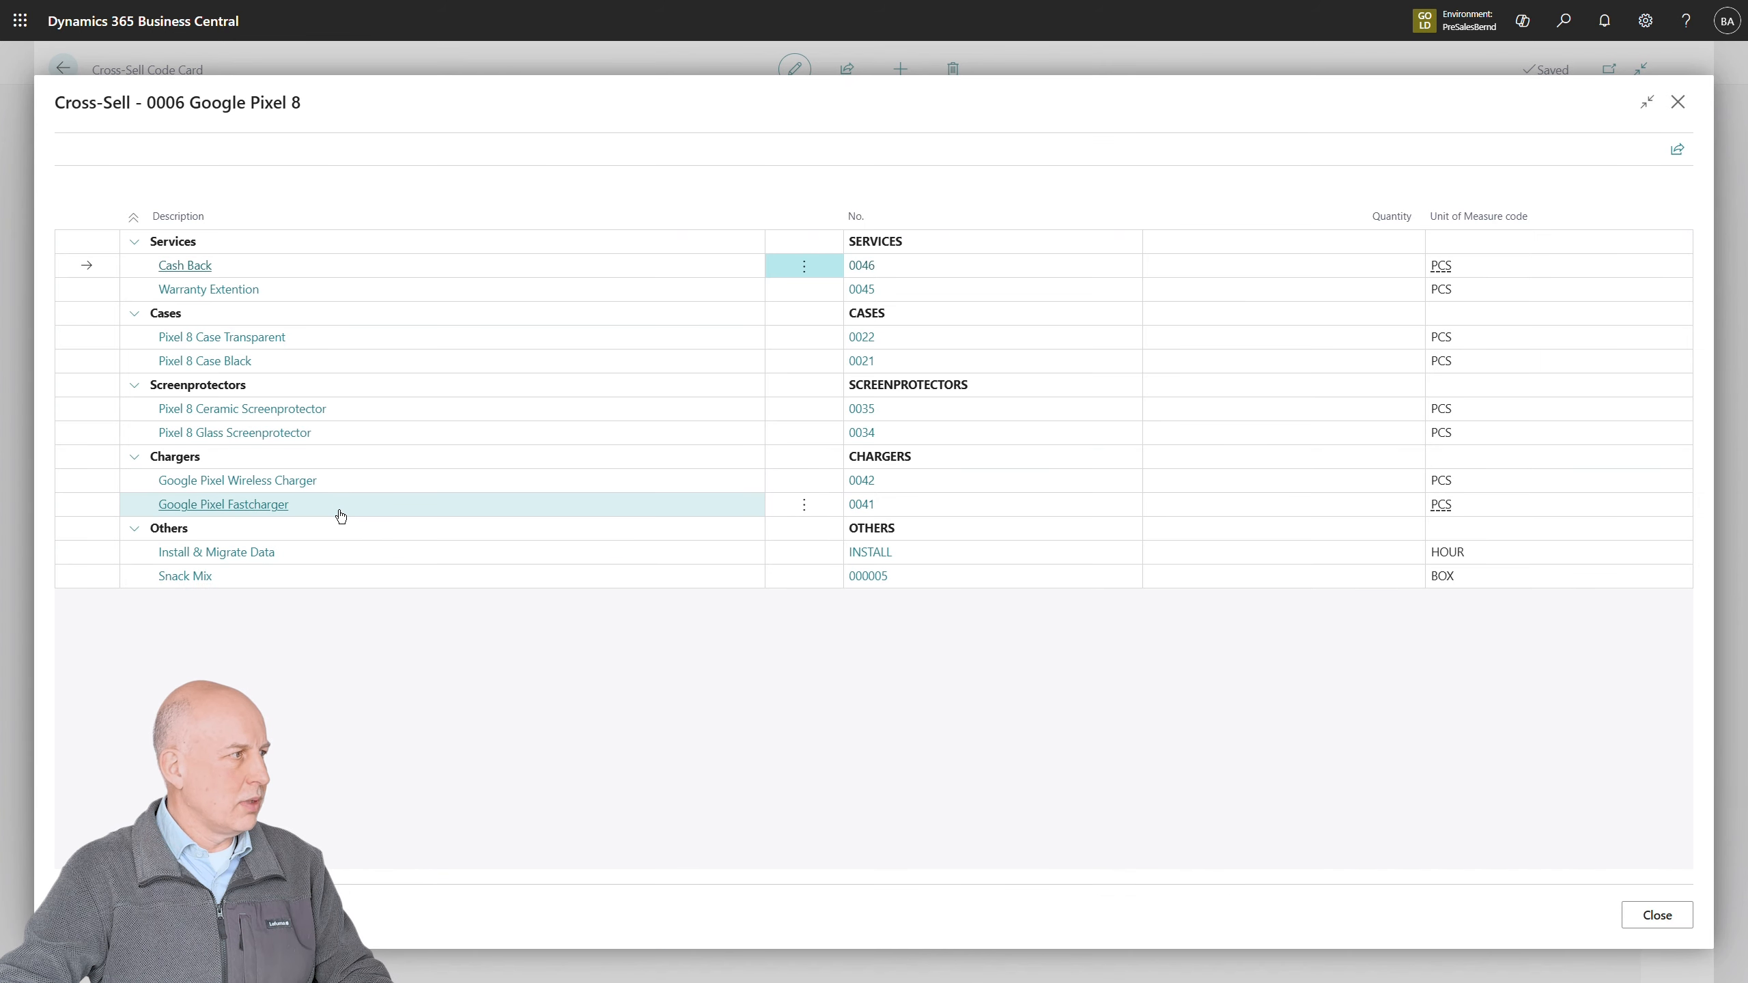
pyautogui.press('Escape')
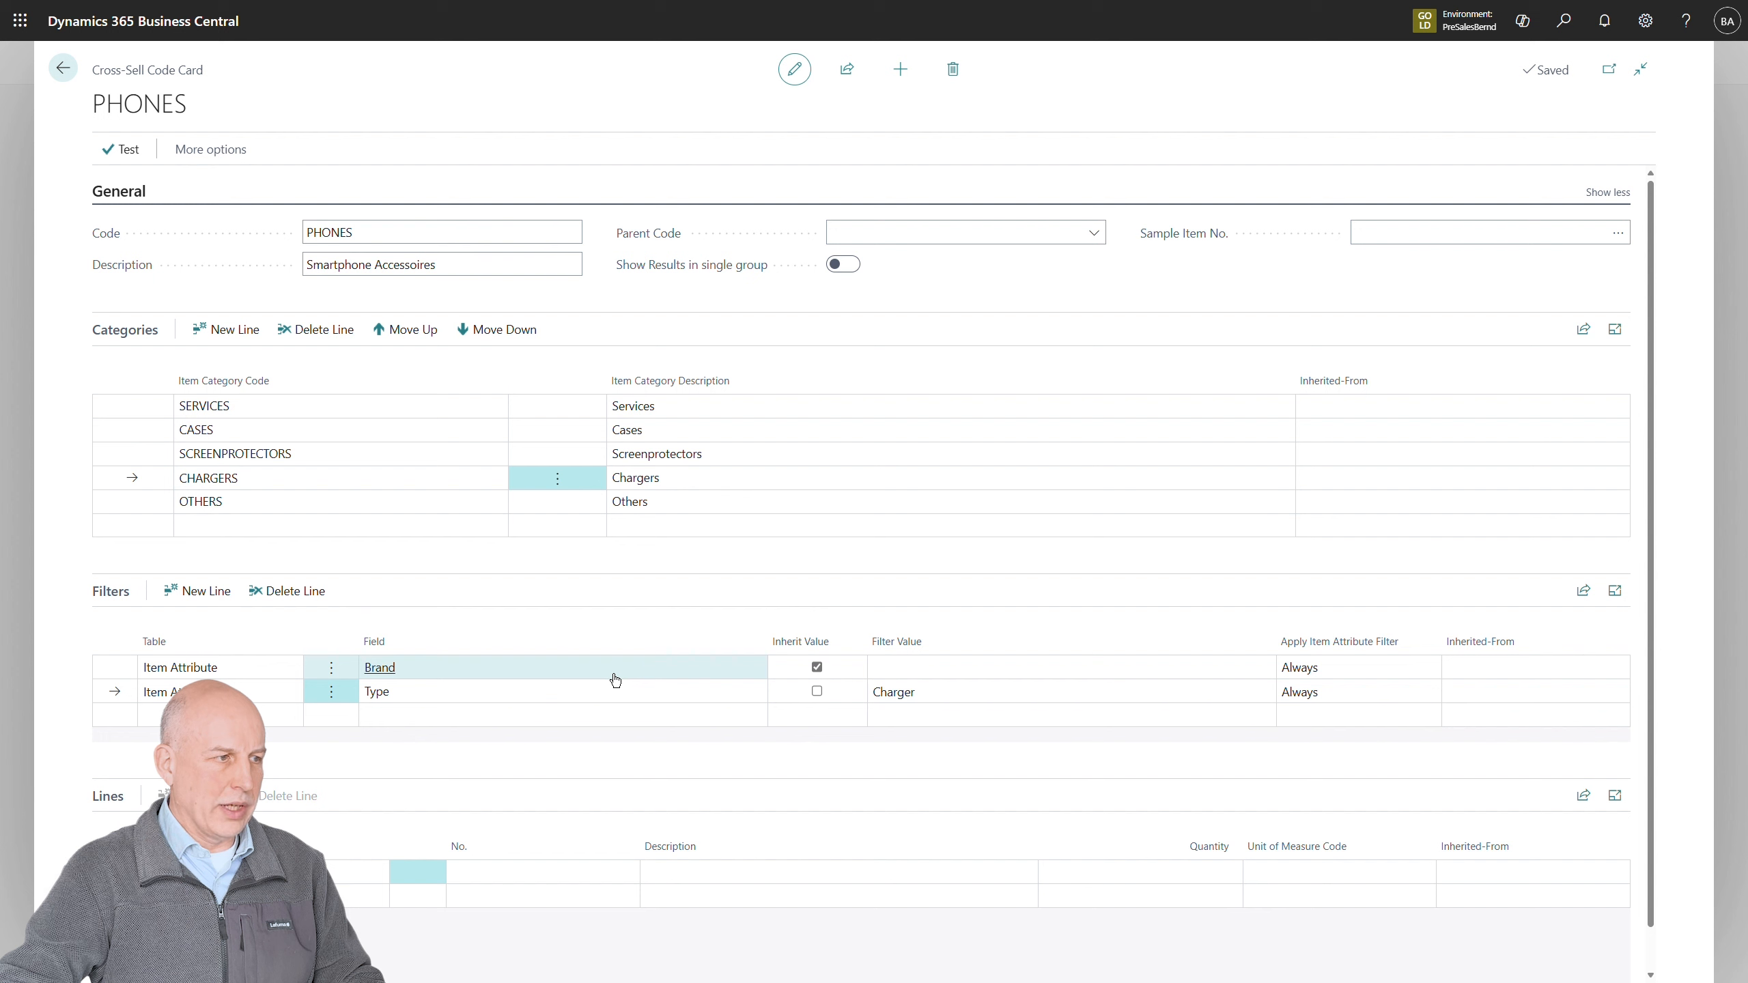
# Step: Set Apply Item Attribute Filter to "When attribute exists" for the Brand filter of the CHARGERS category
pyautogui.click(1366, 670)
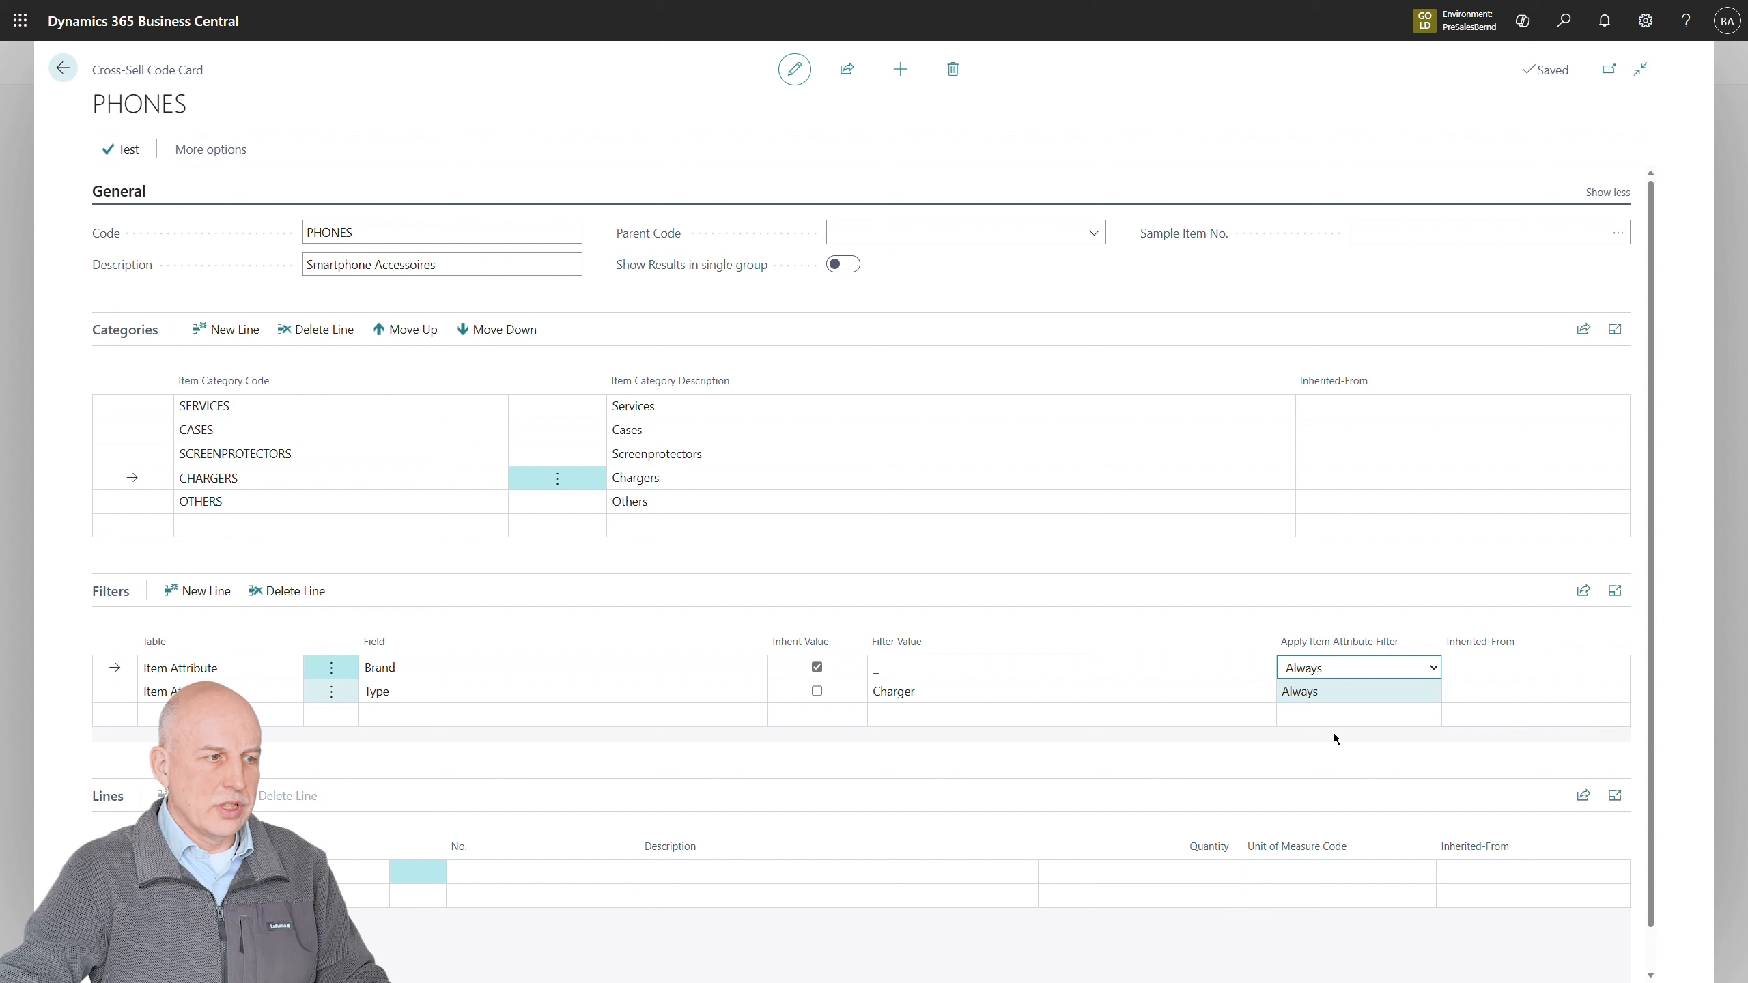
pyautogui.press('Down')
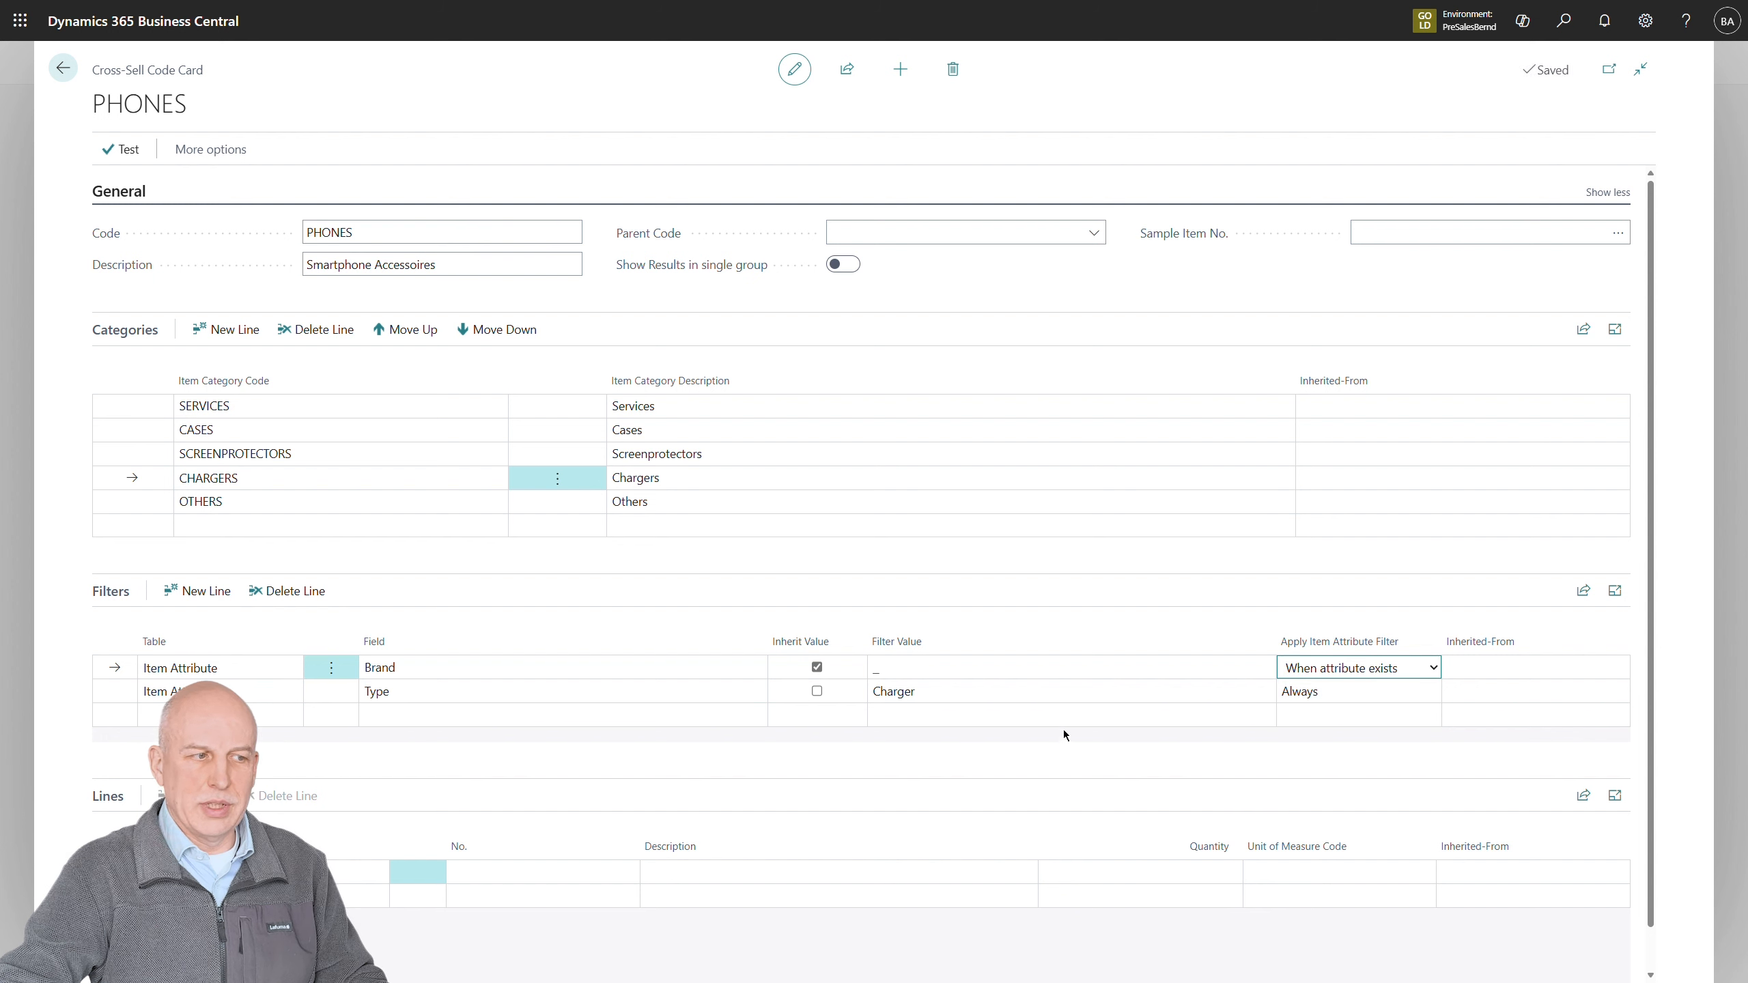
pyautogui.click(1085, 700)
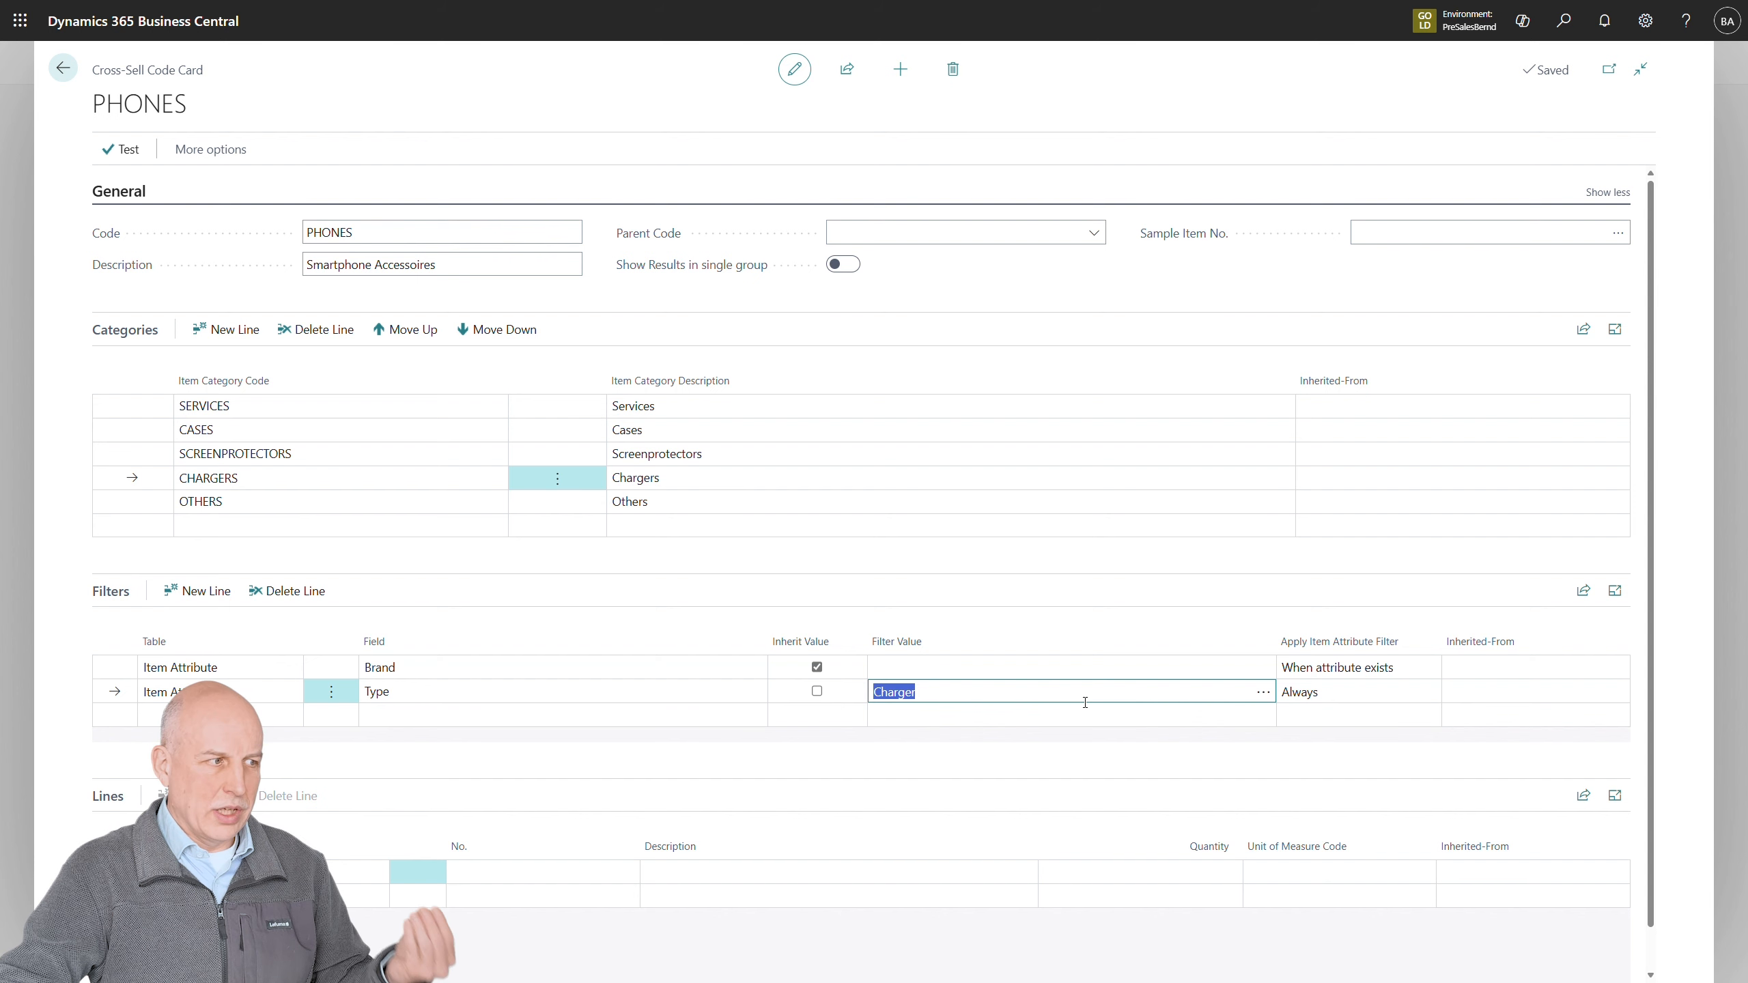
# Step: Retest the cross-sell code with Apple iPhone 15 to check the chargers suggested under the changed Brand filter
pyautogui.click(132, 153)
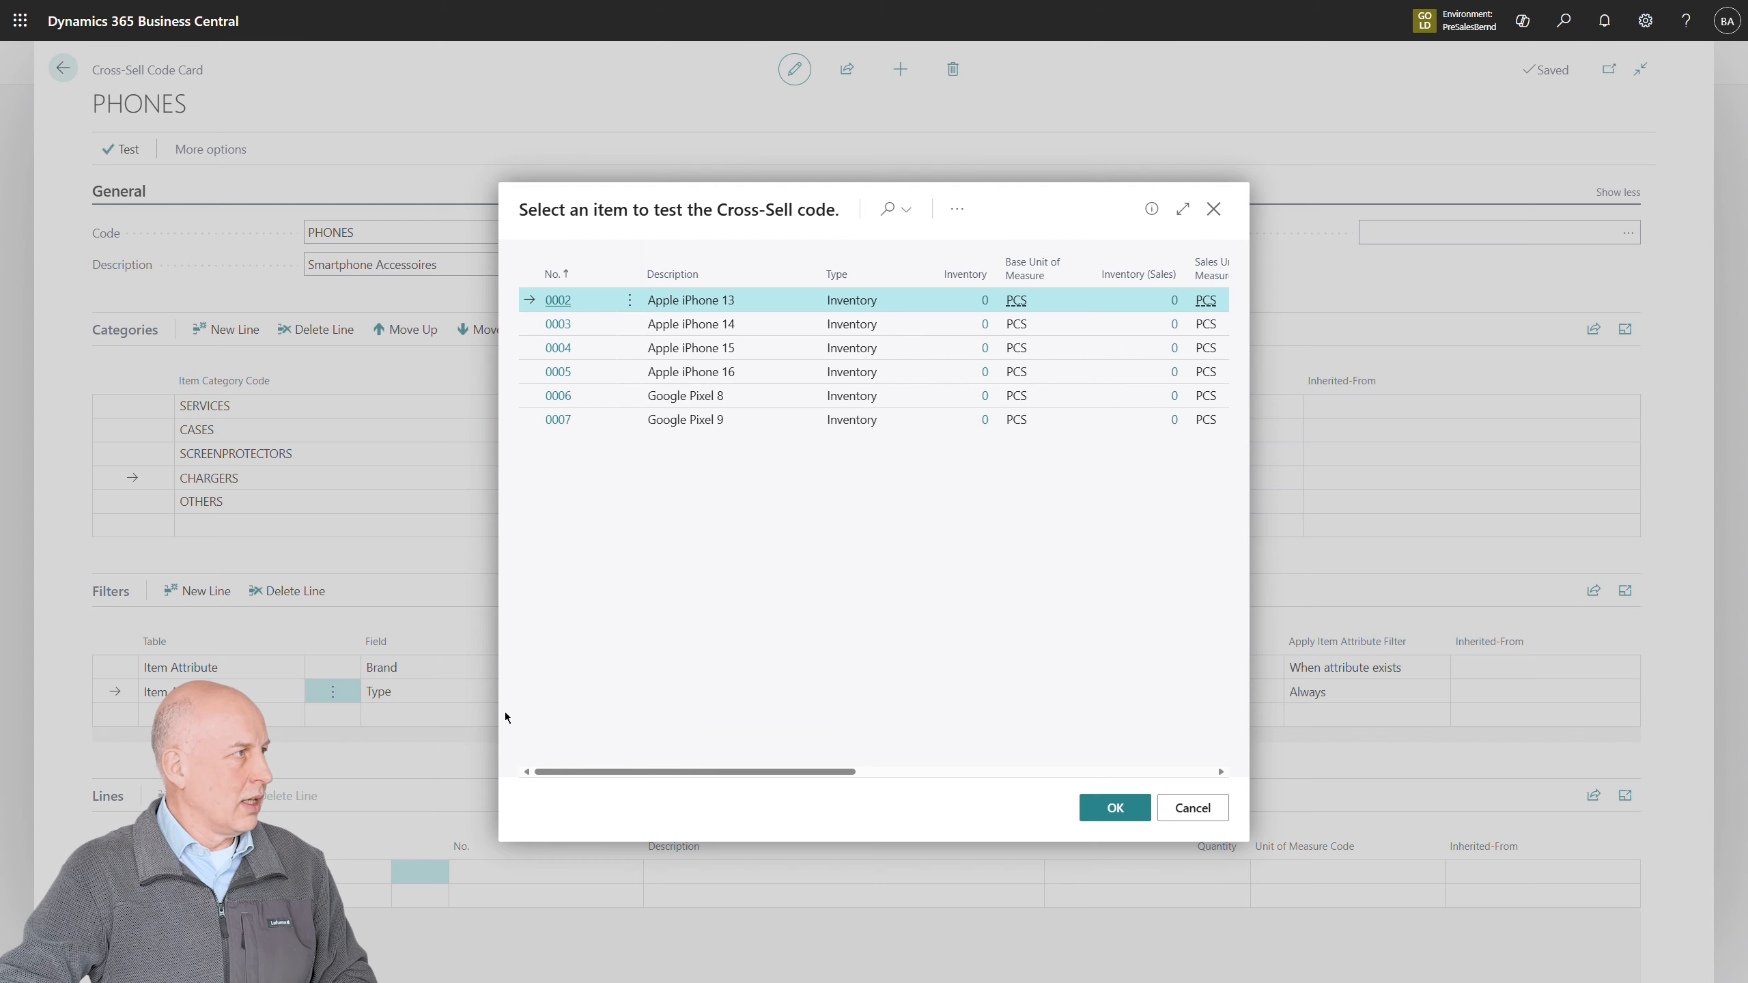
pyautogui.click(703, 348)
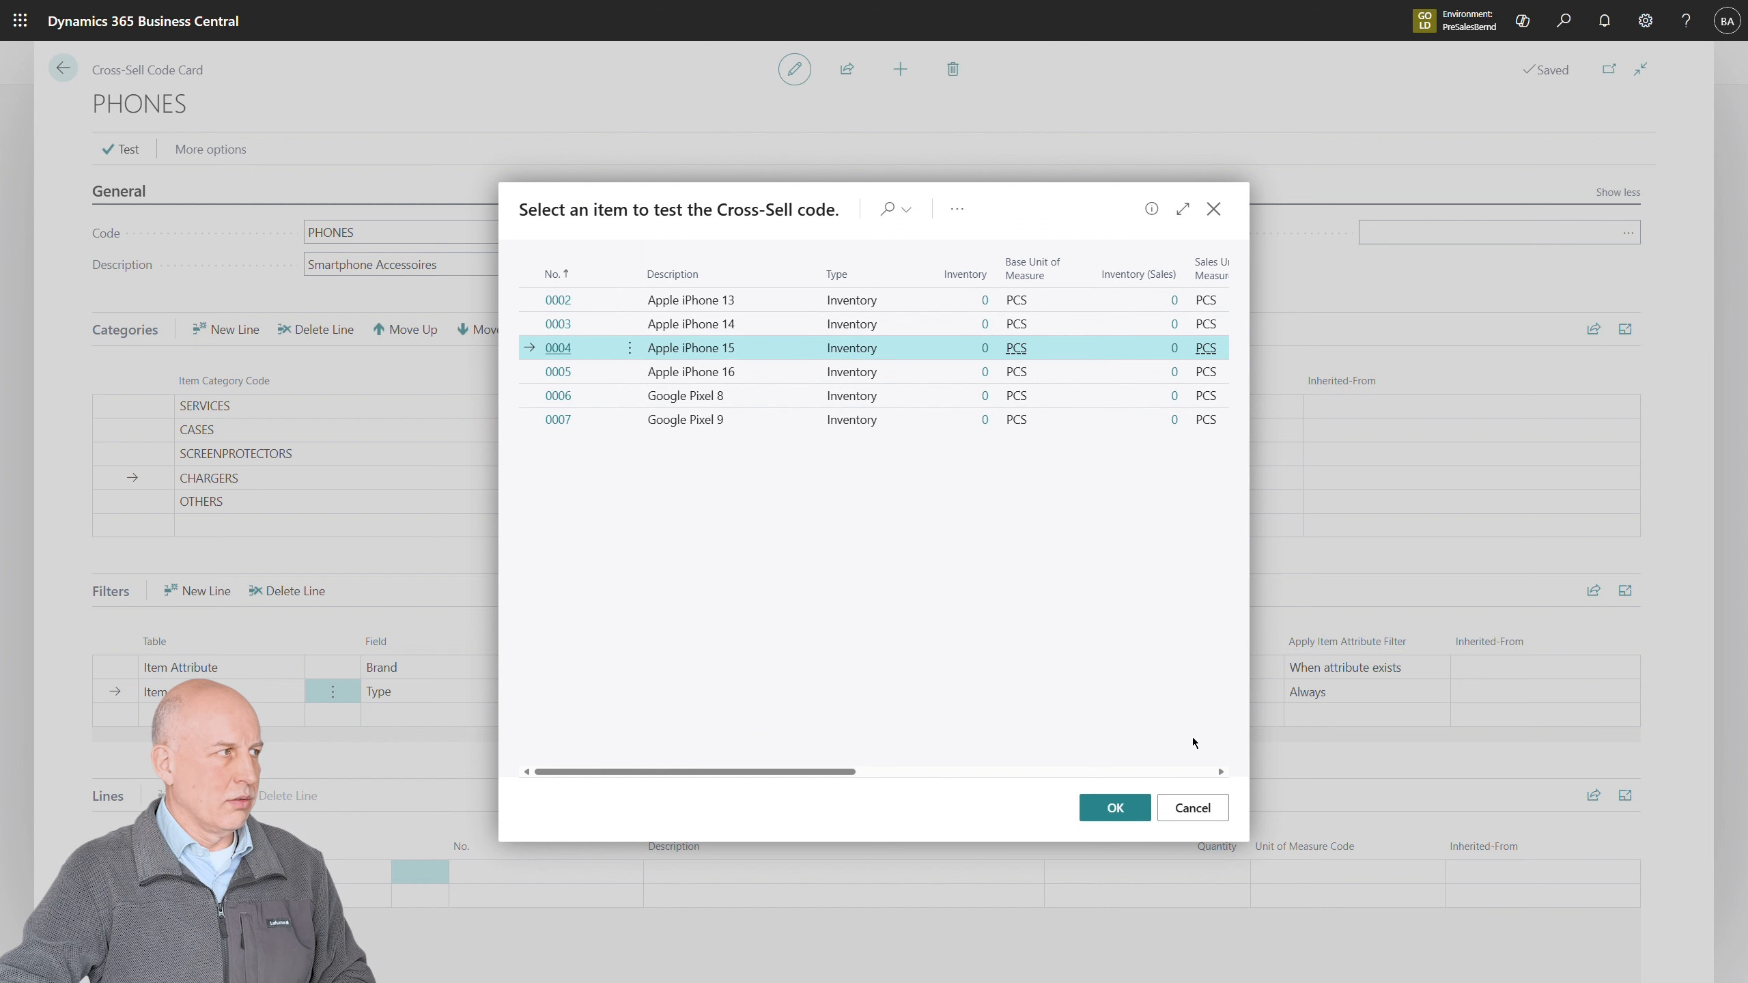
pyautogui.click(1115, 808)
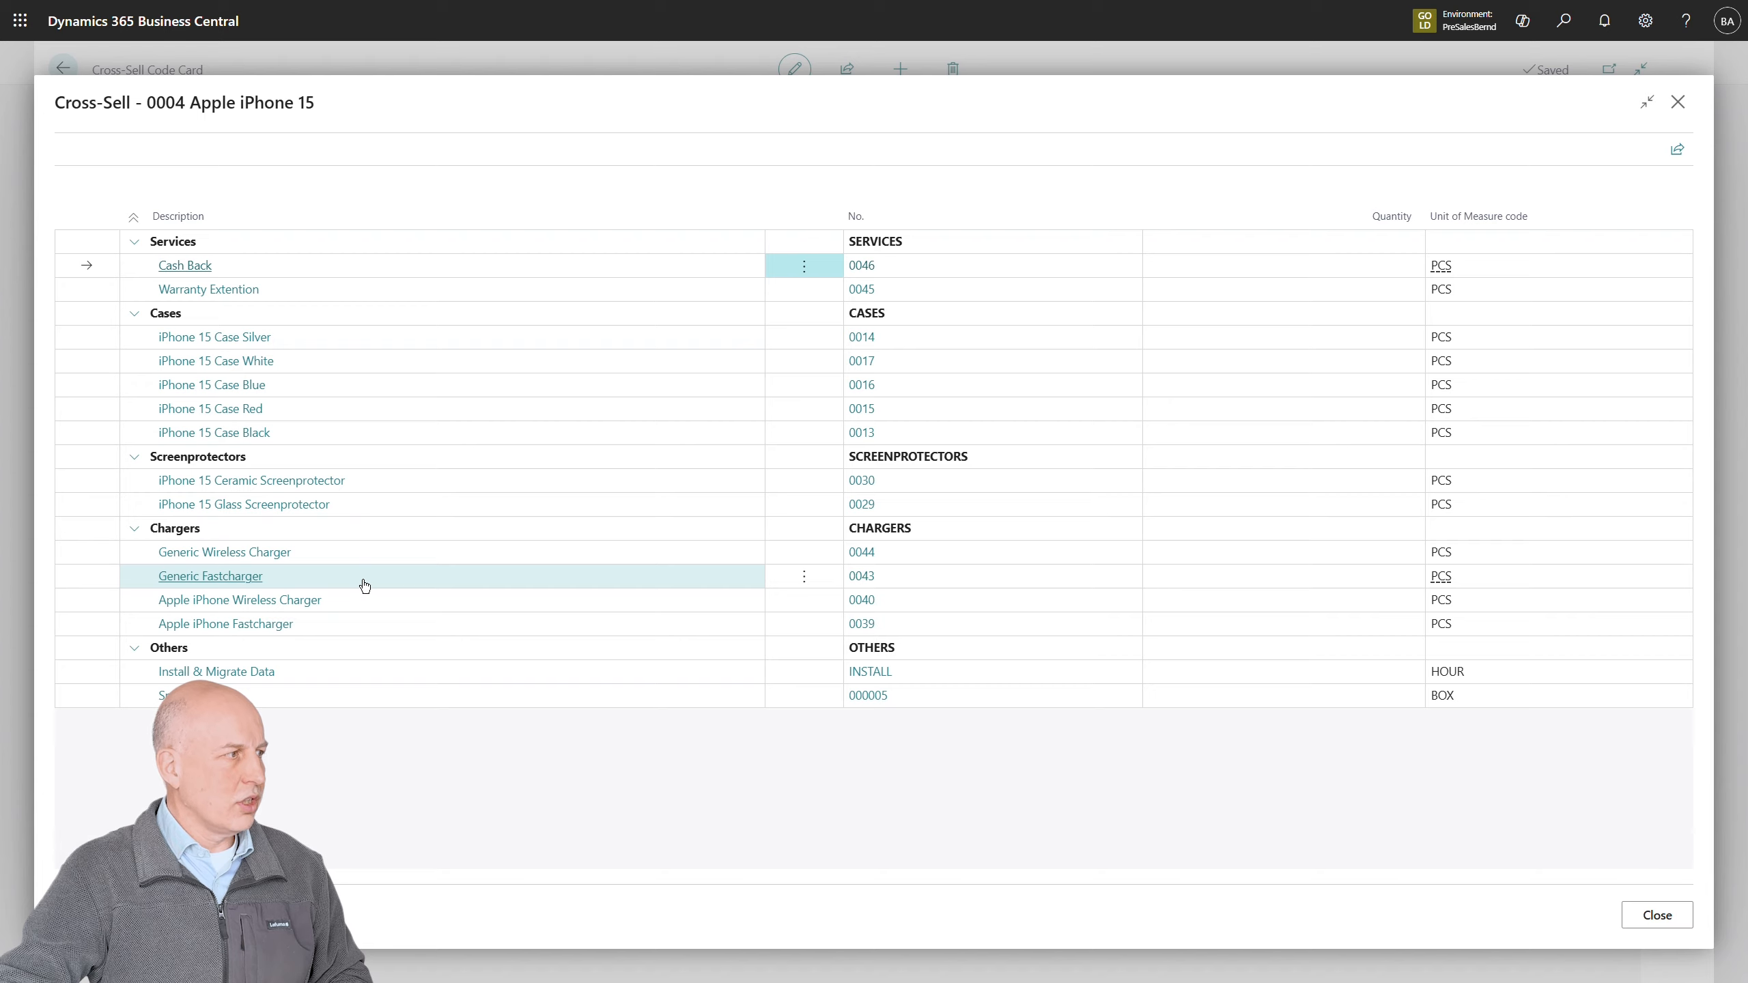
pyautogui.press('Escape')
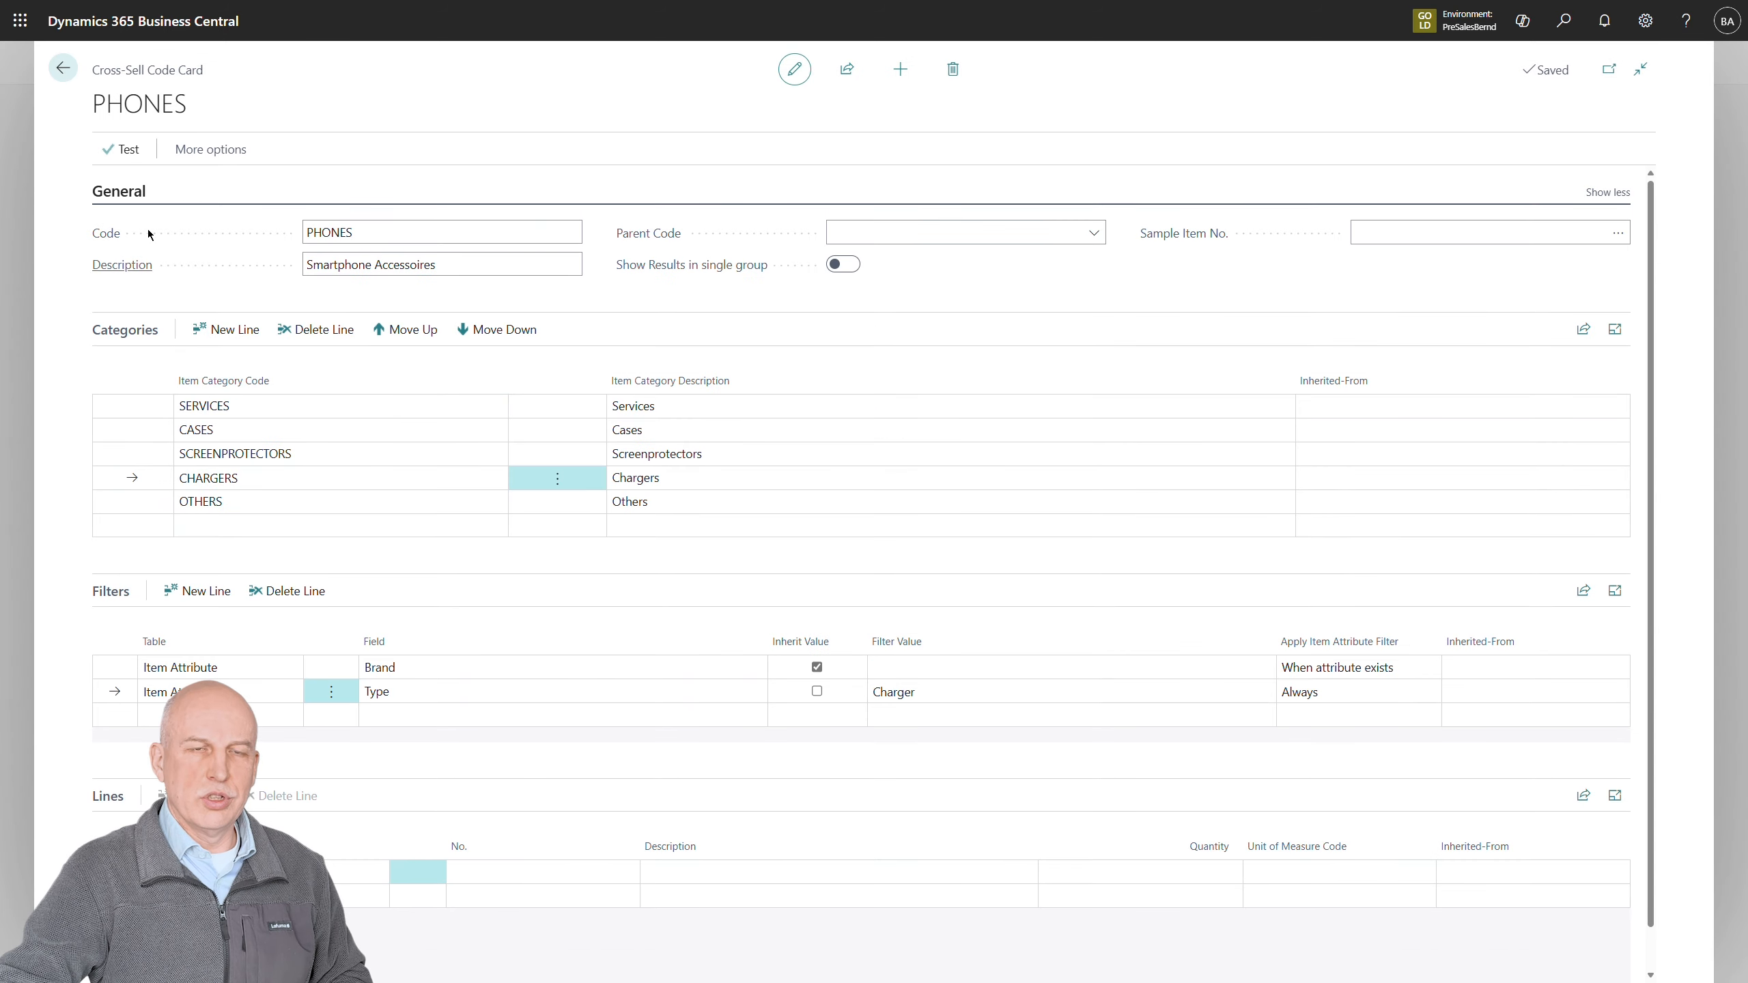
# Step: Retest the cross-sell code with Google Pixel 8 to check the chargers suggested under the changed Brand filter
pyautogui.click(140, 153)
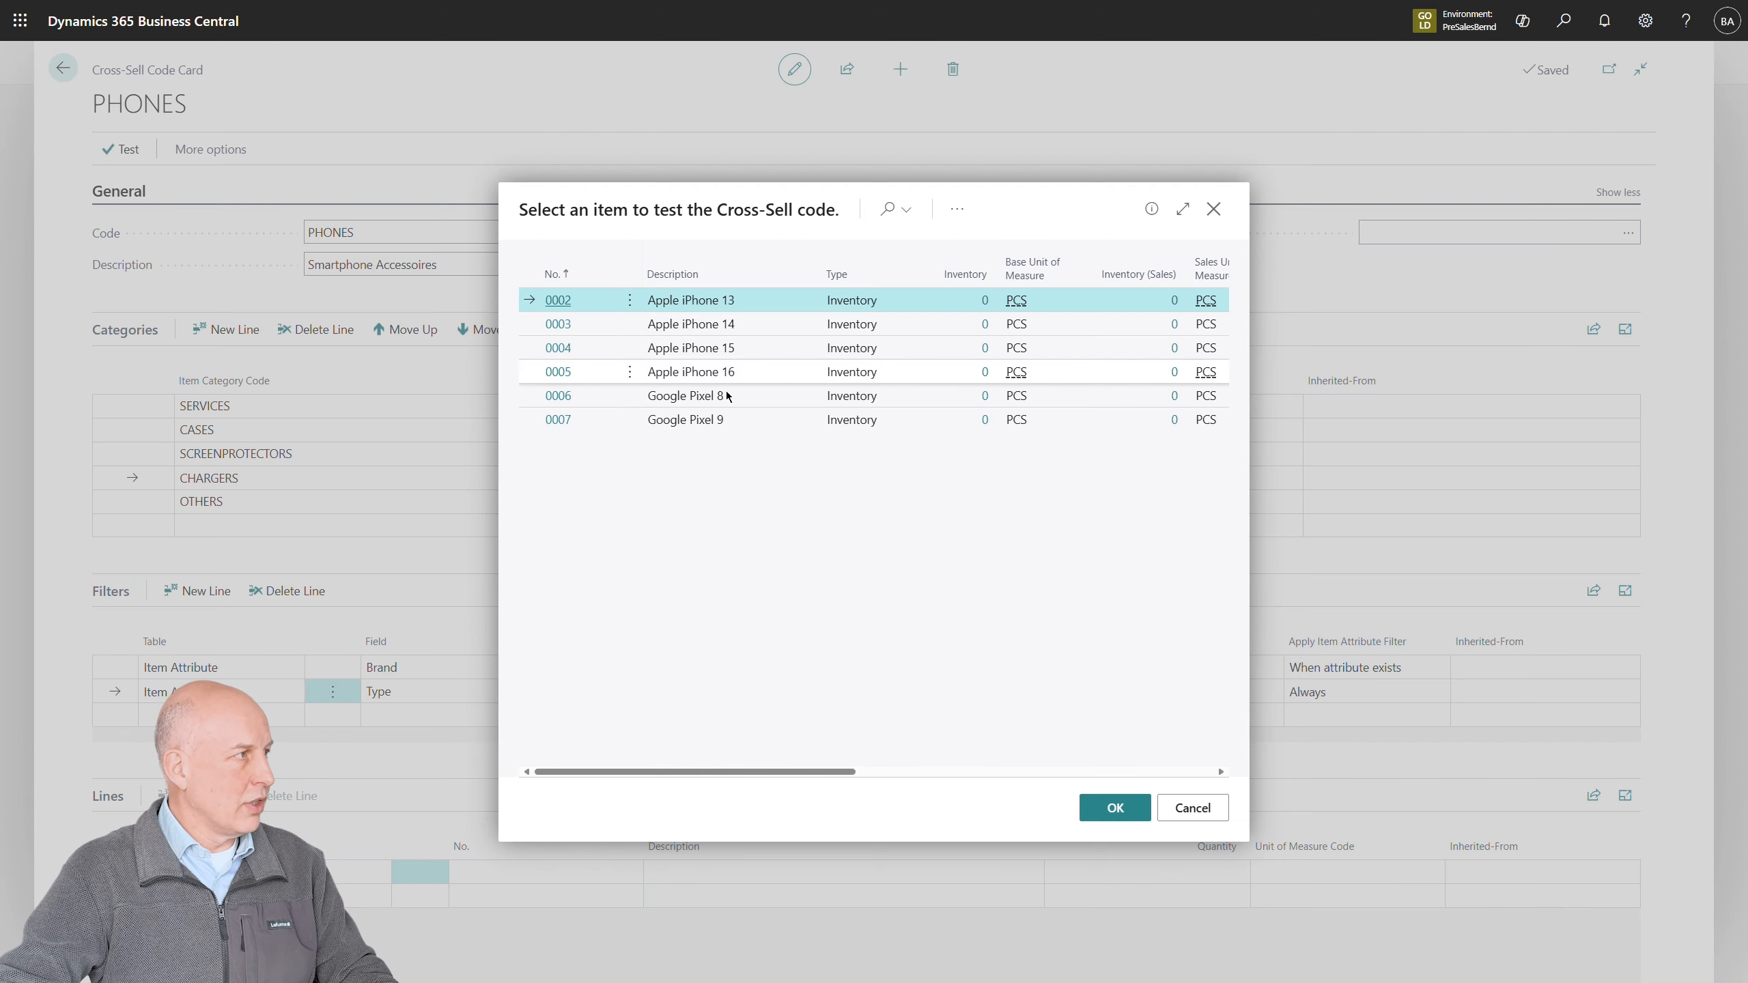
pyautogui.click(718, 398)
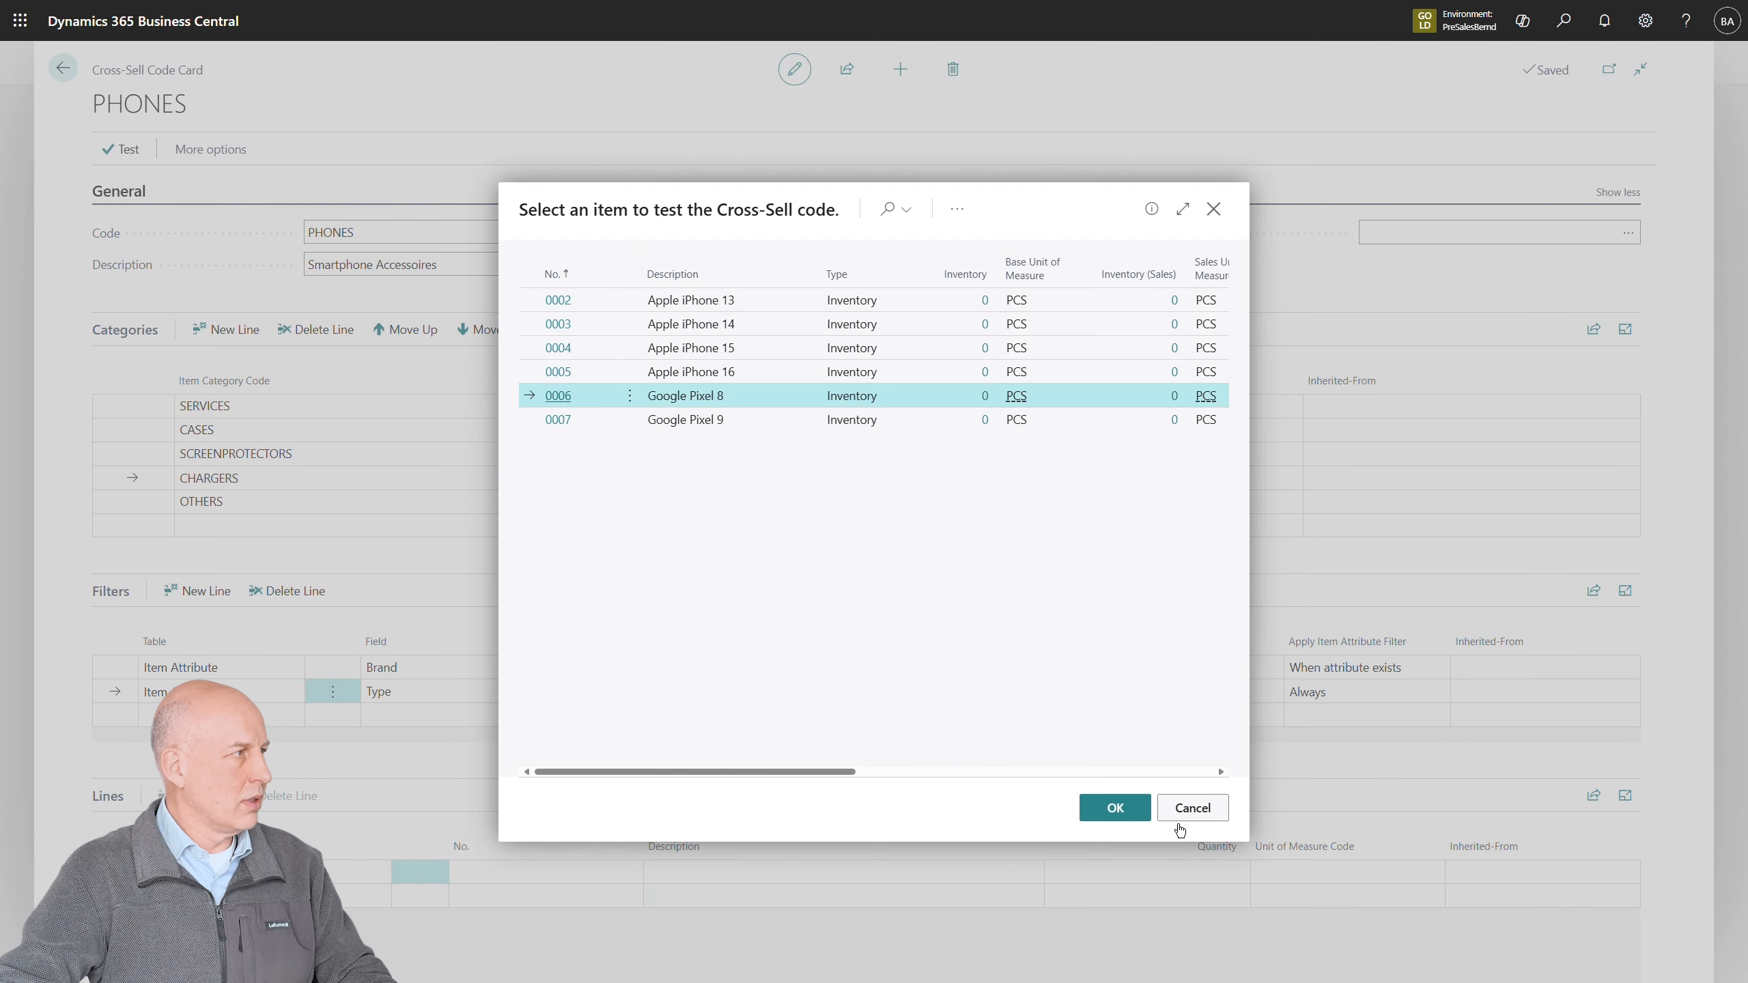
pyautogui.click(1119, 810)
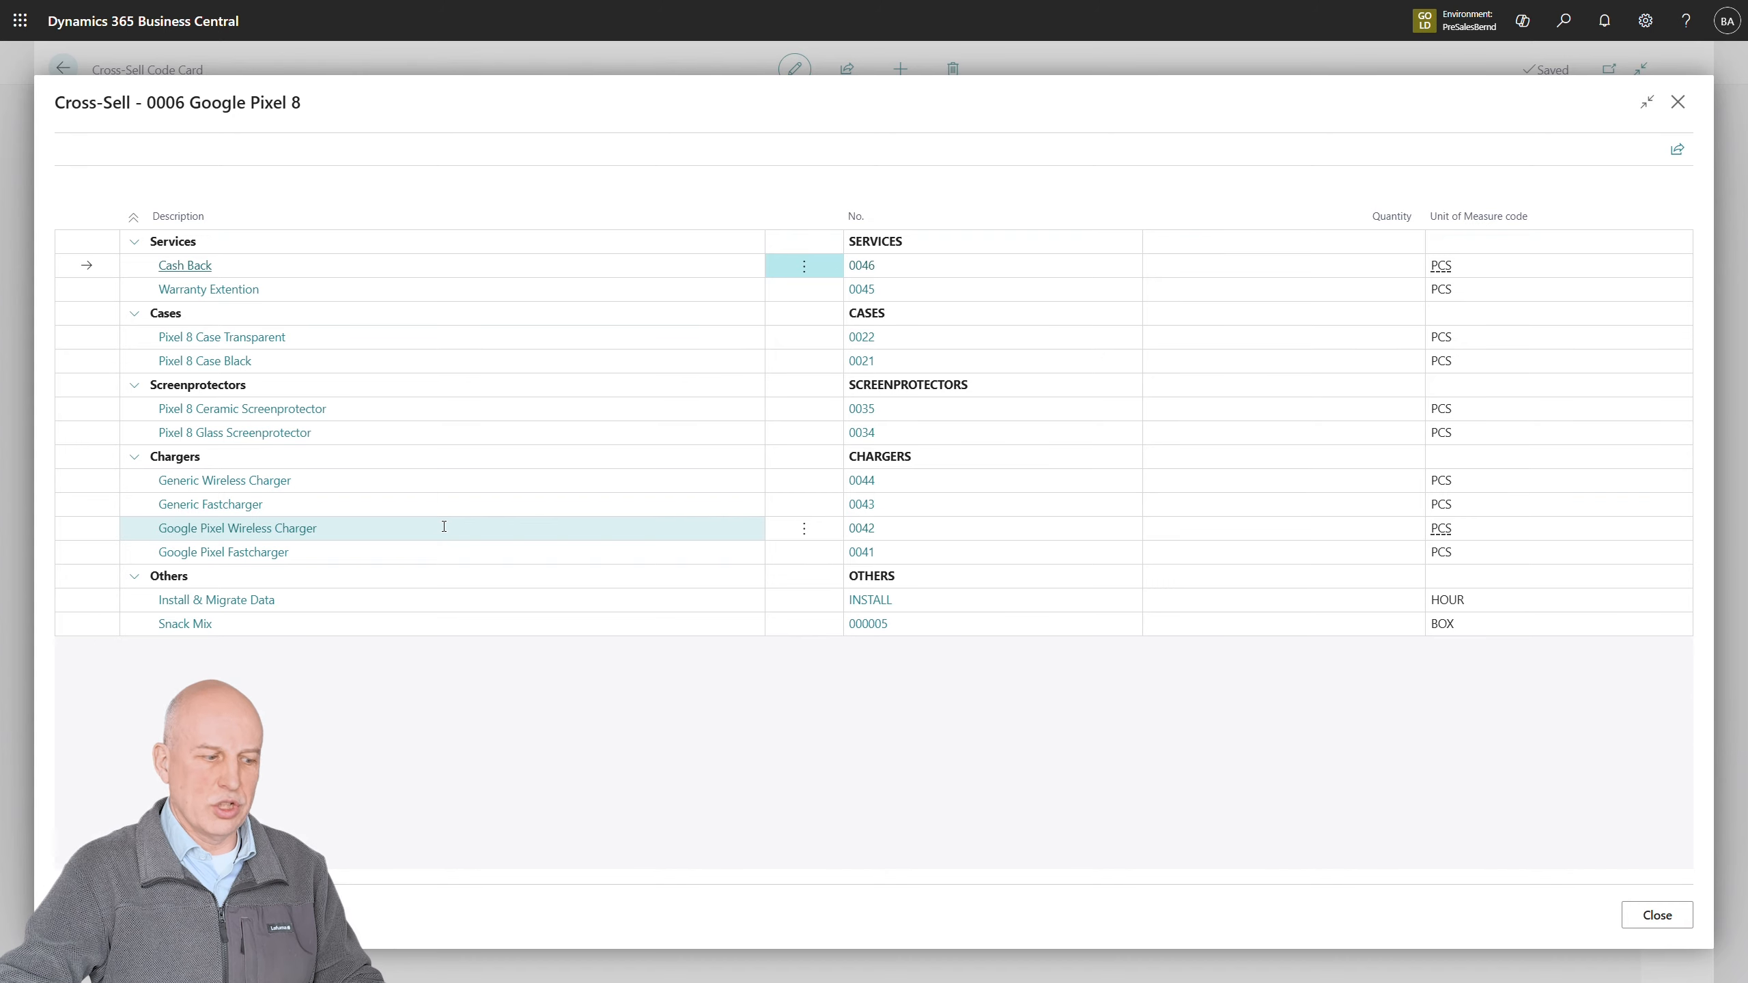
pyautogui.press('Escape')
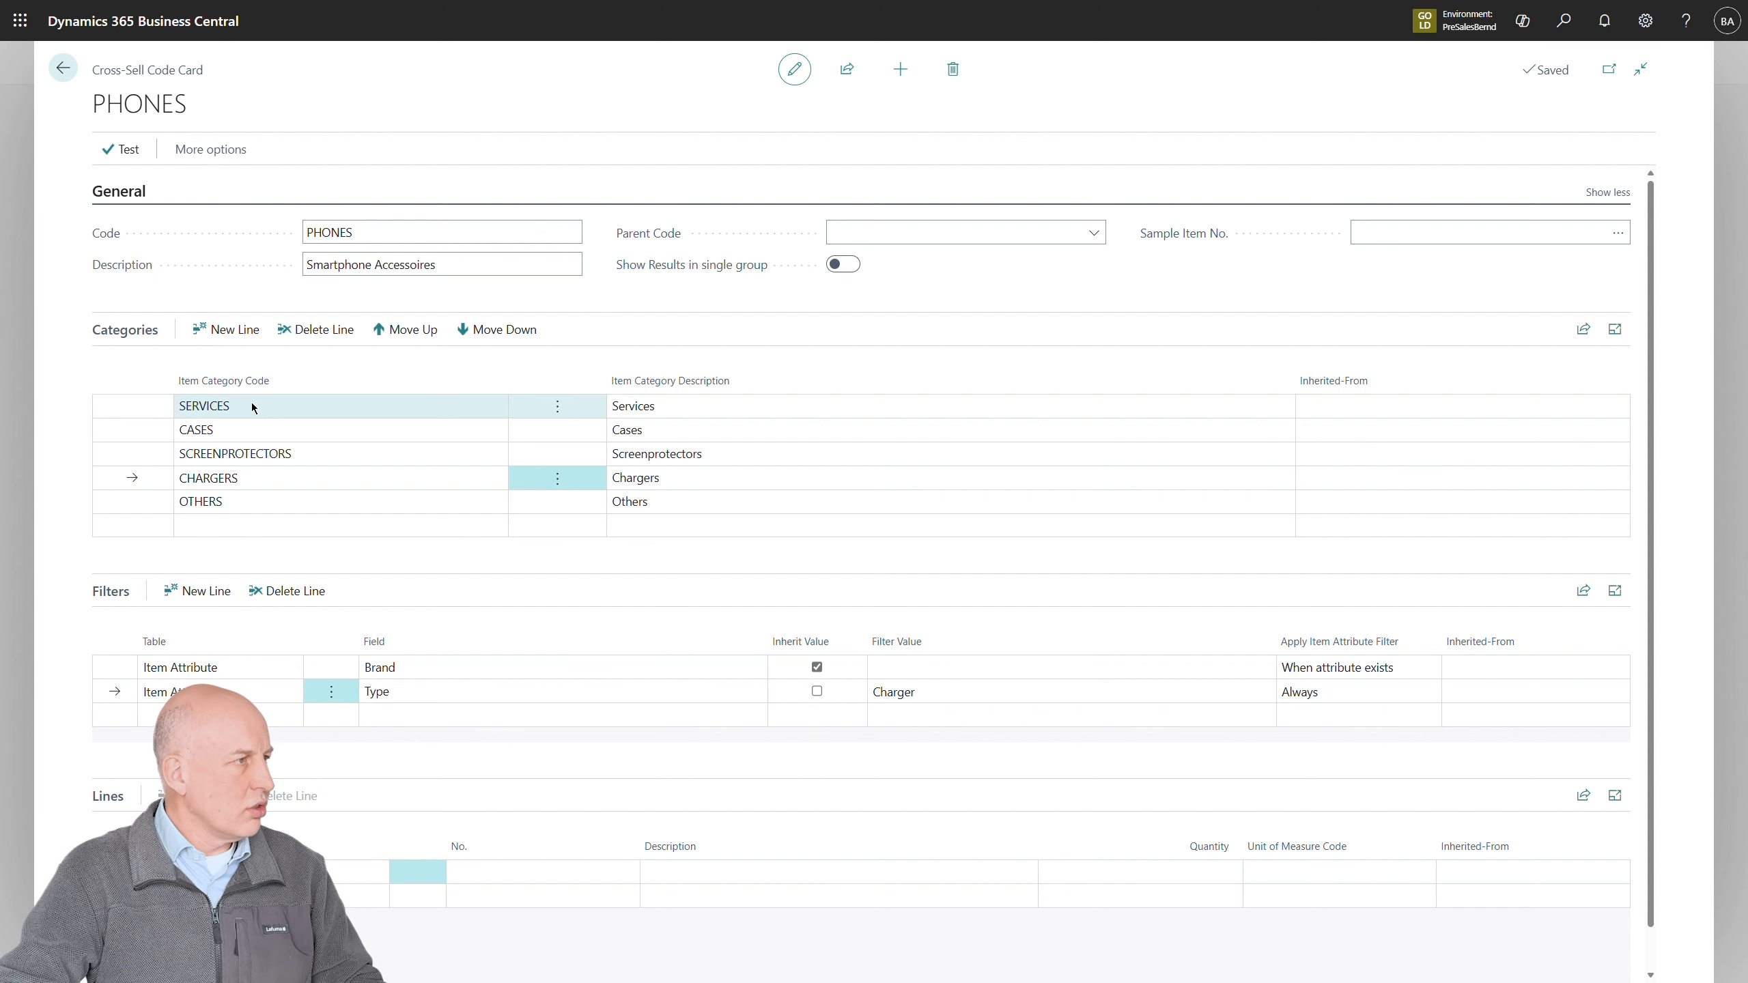
# Step: Reorder the PHONES categories so that CHARGERS comes first and CASES second
pyautogui.click(413, 329)
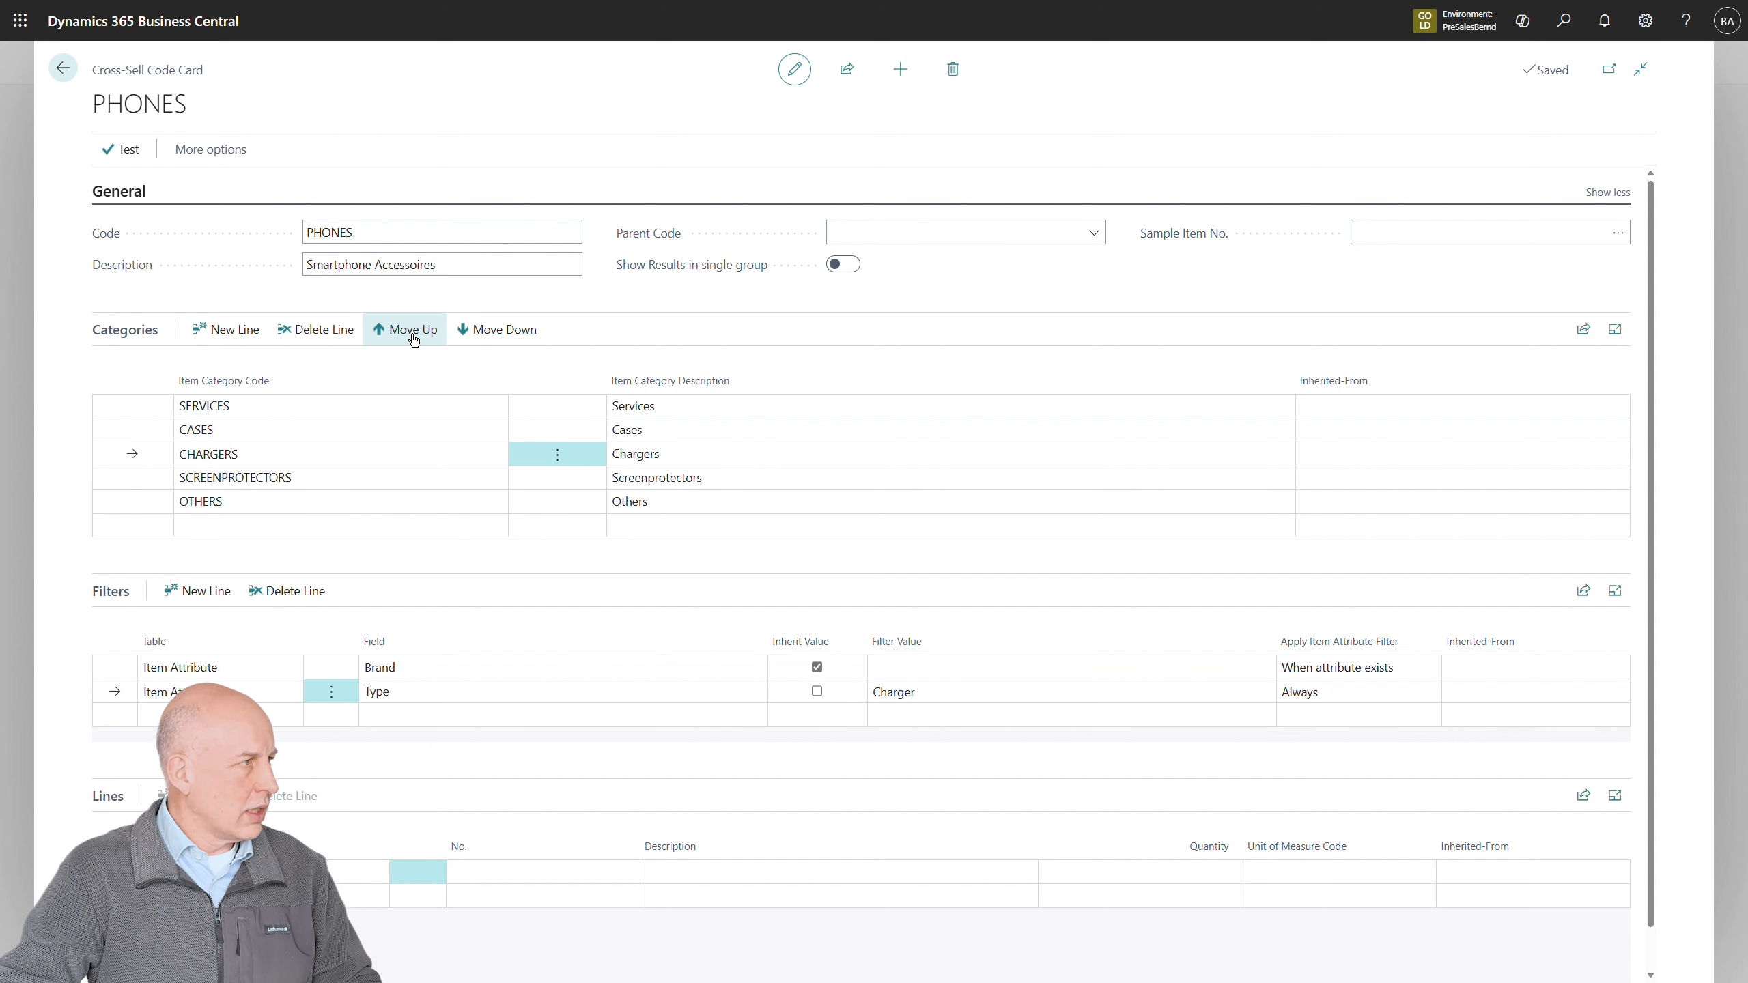
pyautogui.click(414, 329)
pyautogui.click(413, 338)
pyautogui.click(325, 454)
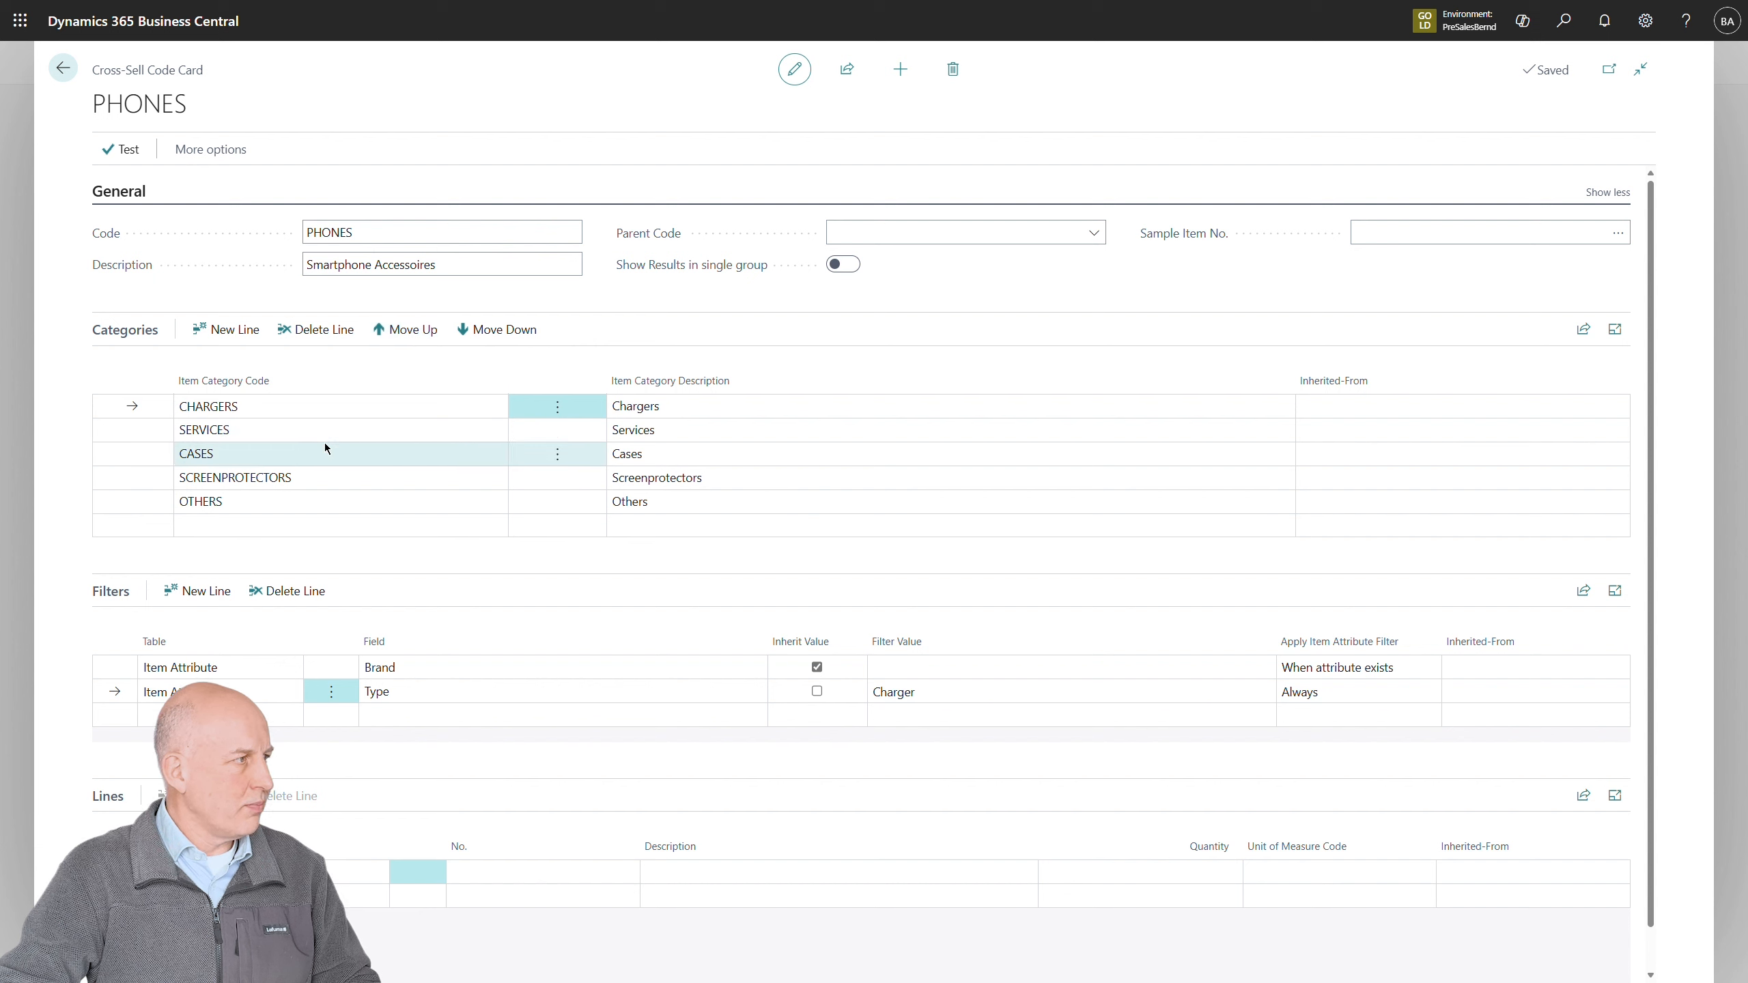
pyautogui.click(418, 341)
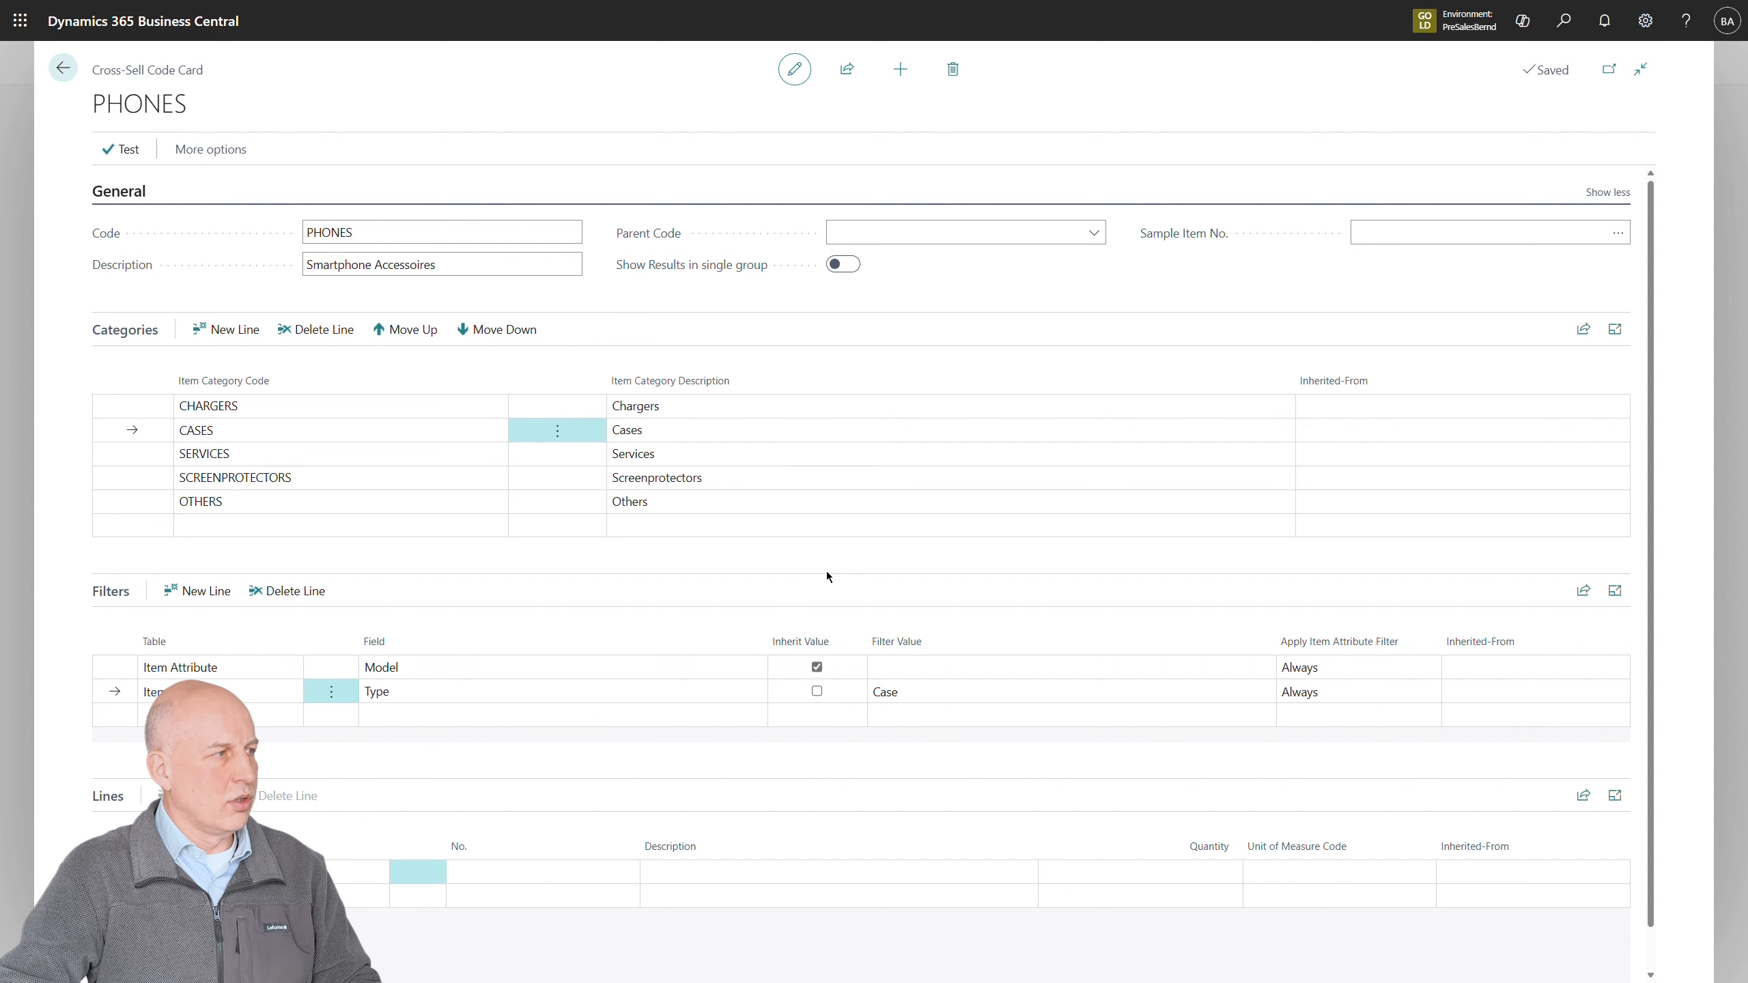
# Step: Test the reordered PHONES categories with Apple iPhone 15, check the suggestion order, and return to the home page
pyautogui.click(122, 149)
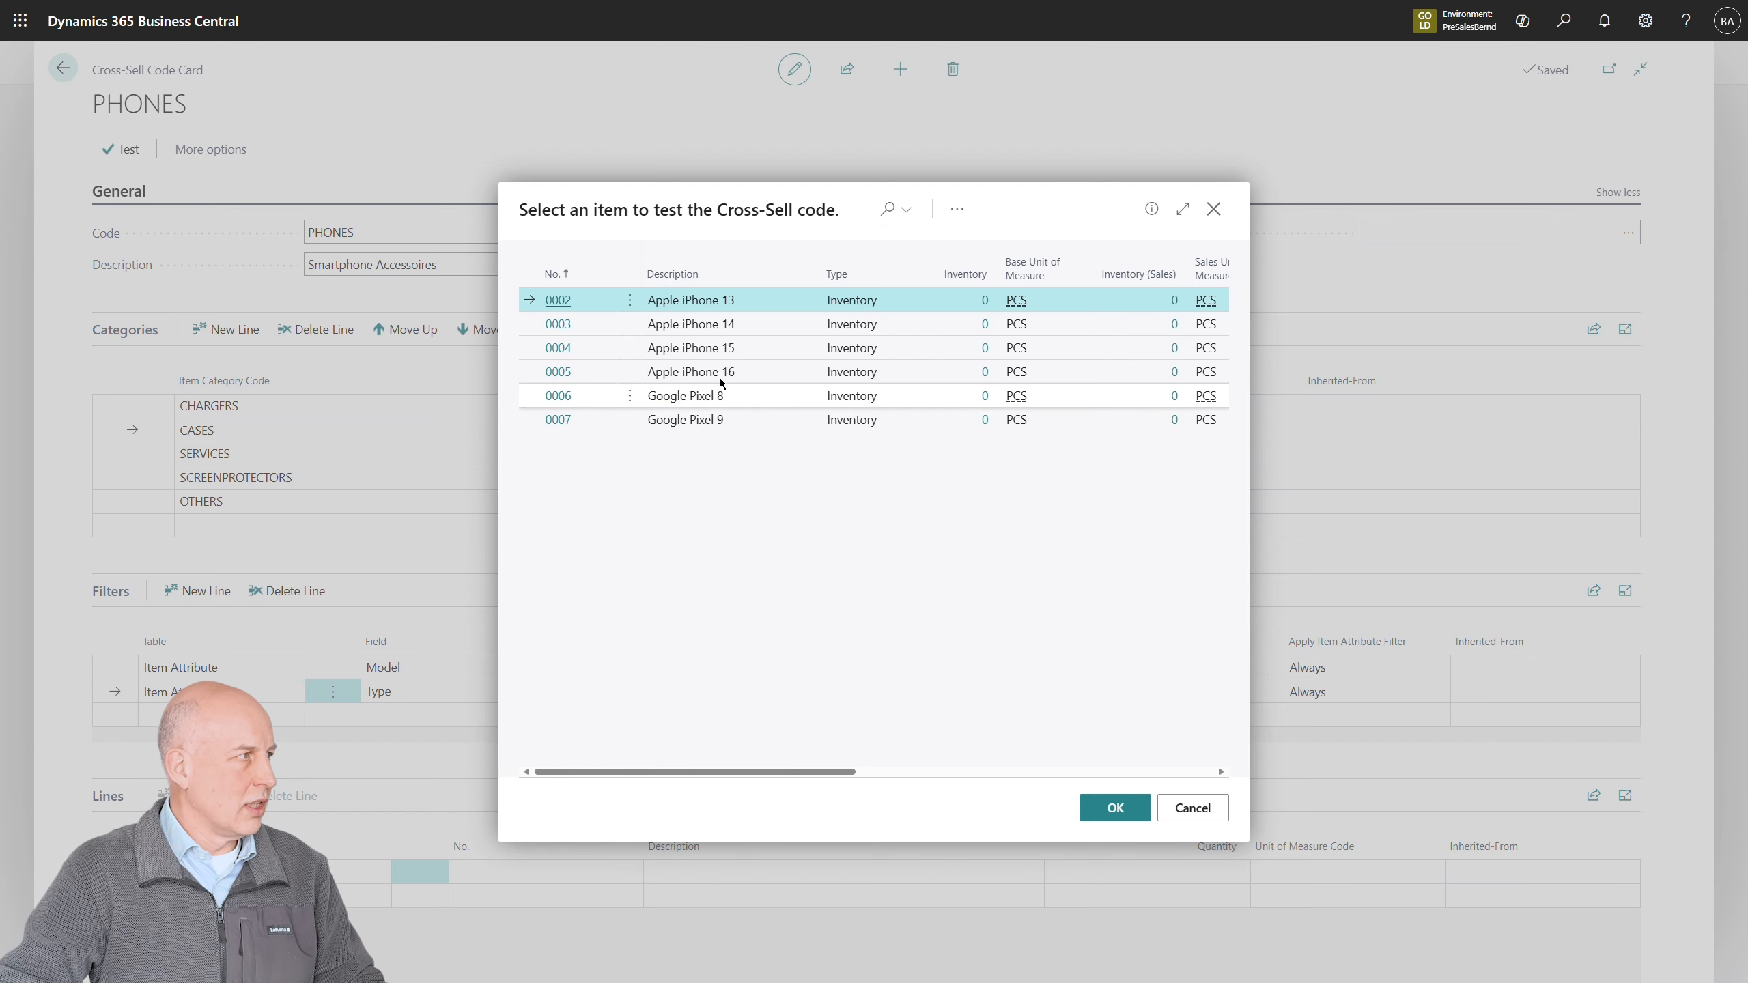
pyautogui.click(721, 348)
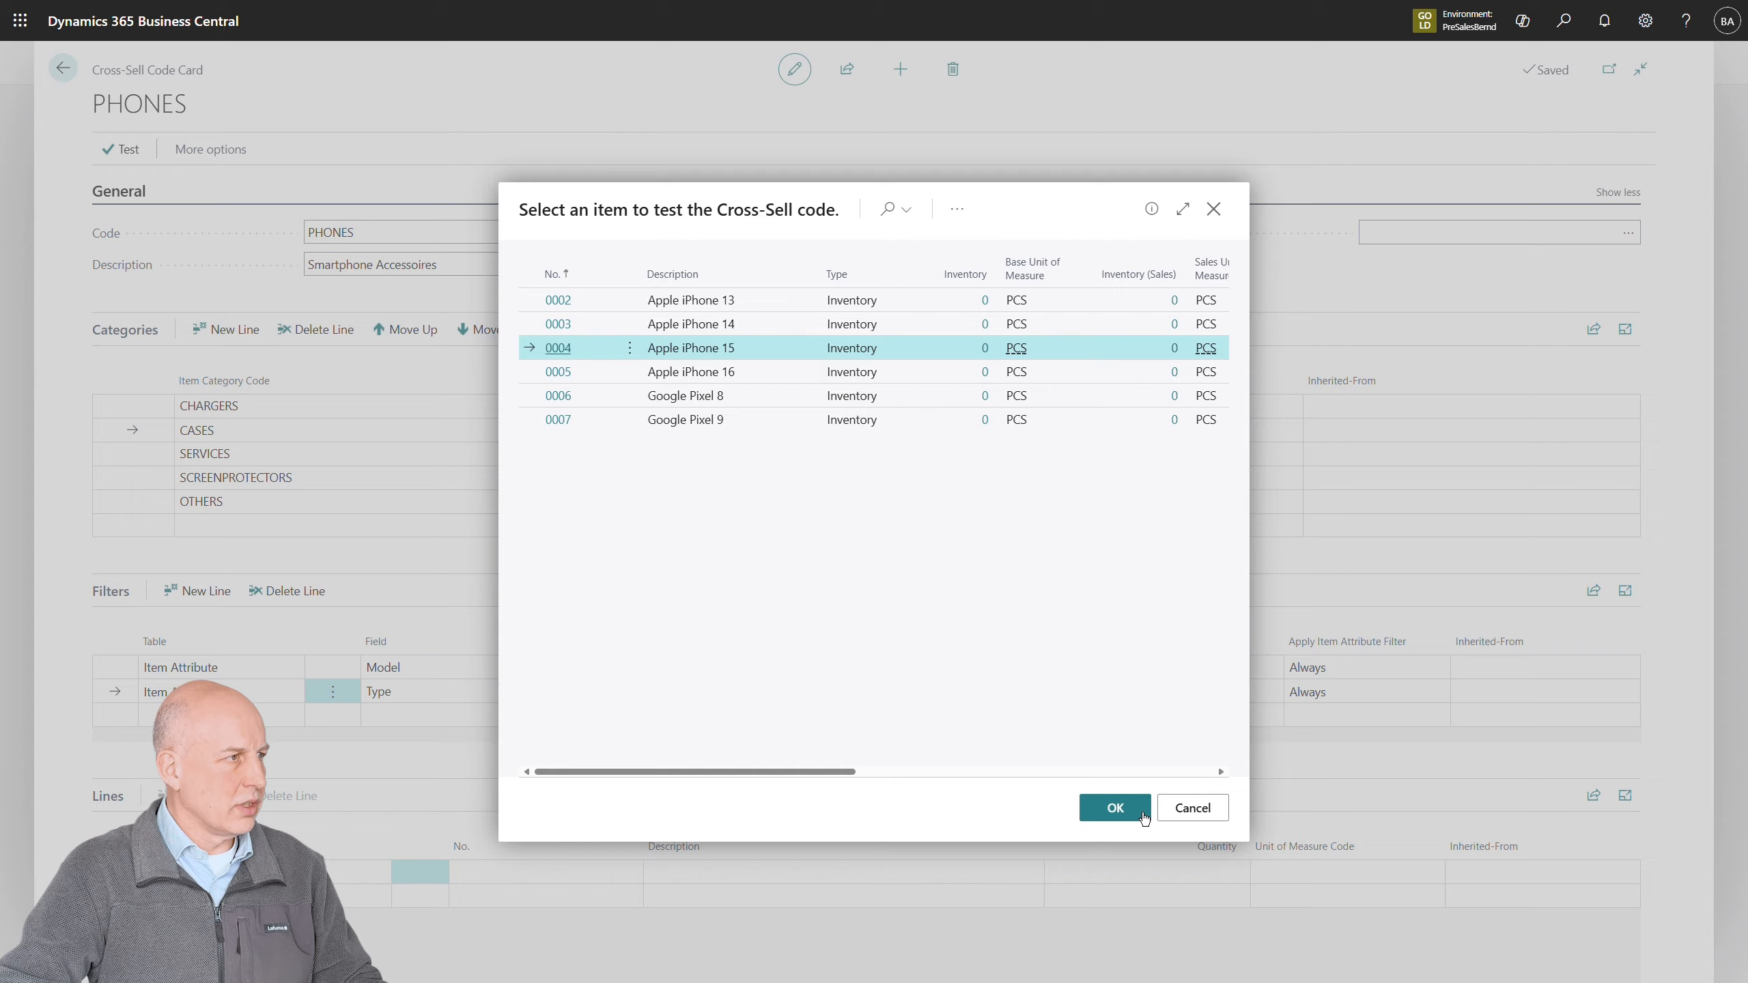
pyautogui.click(1115, 807)
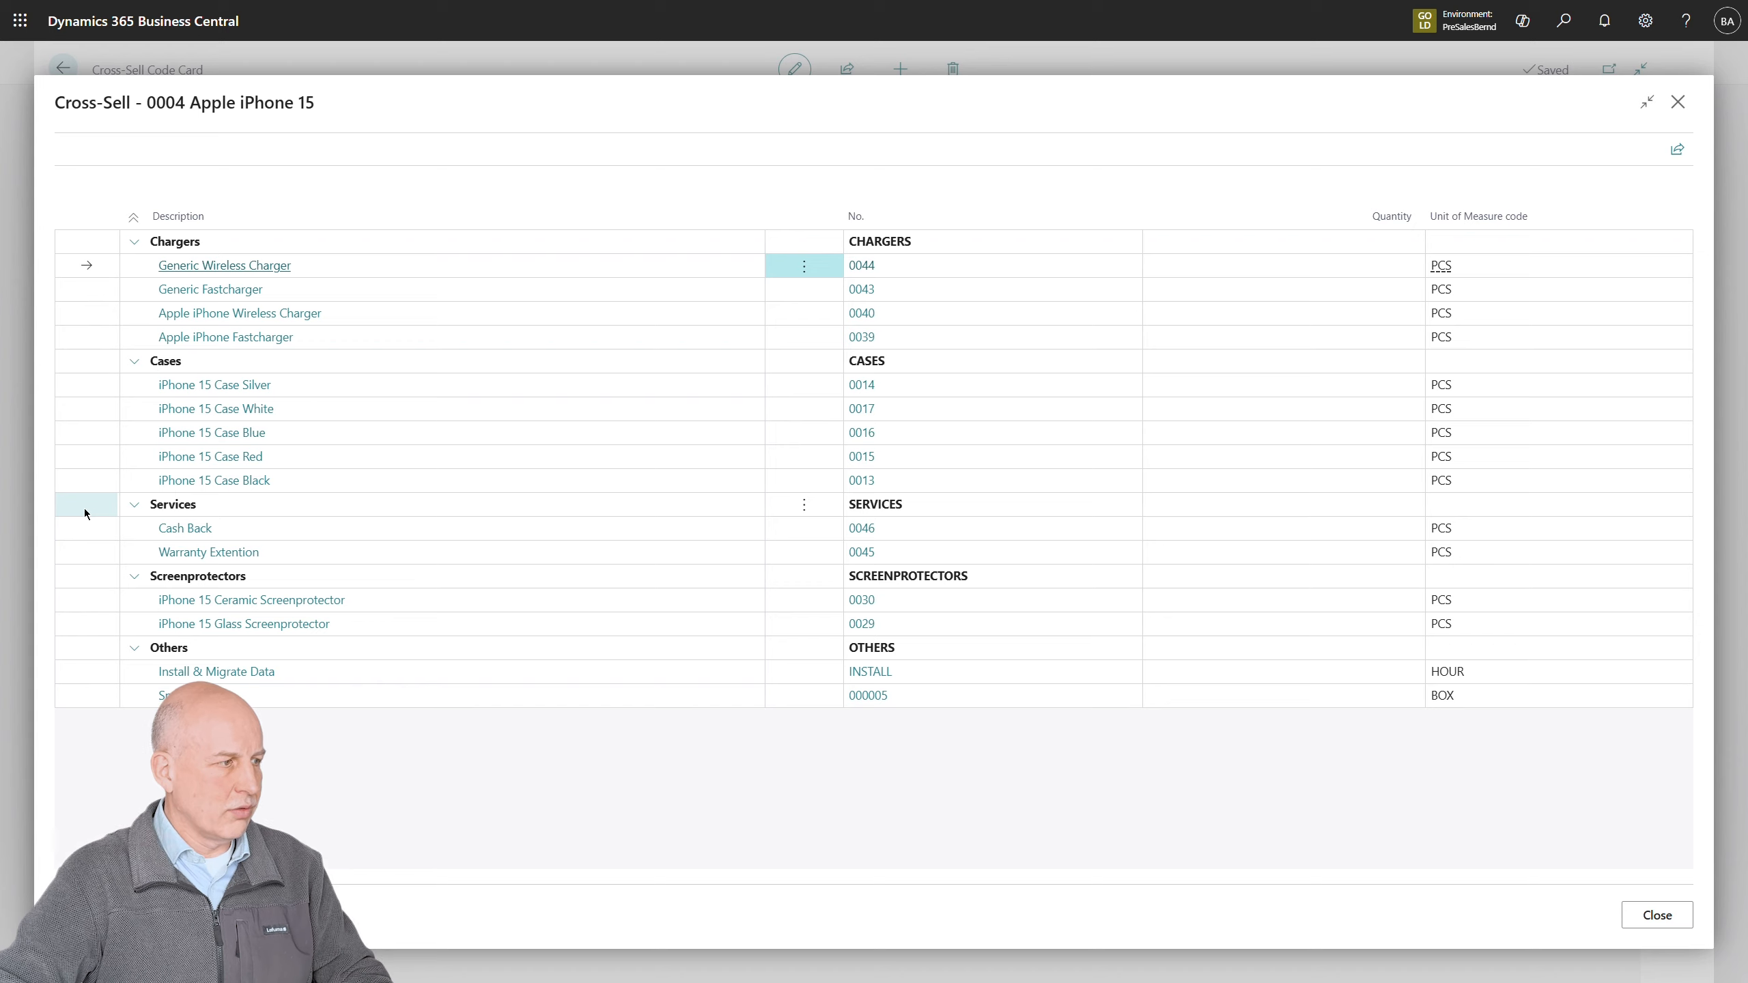
pyautogui.press('Escape')
pyautogui.press('Escape')
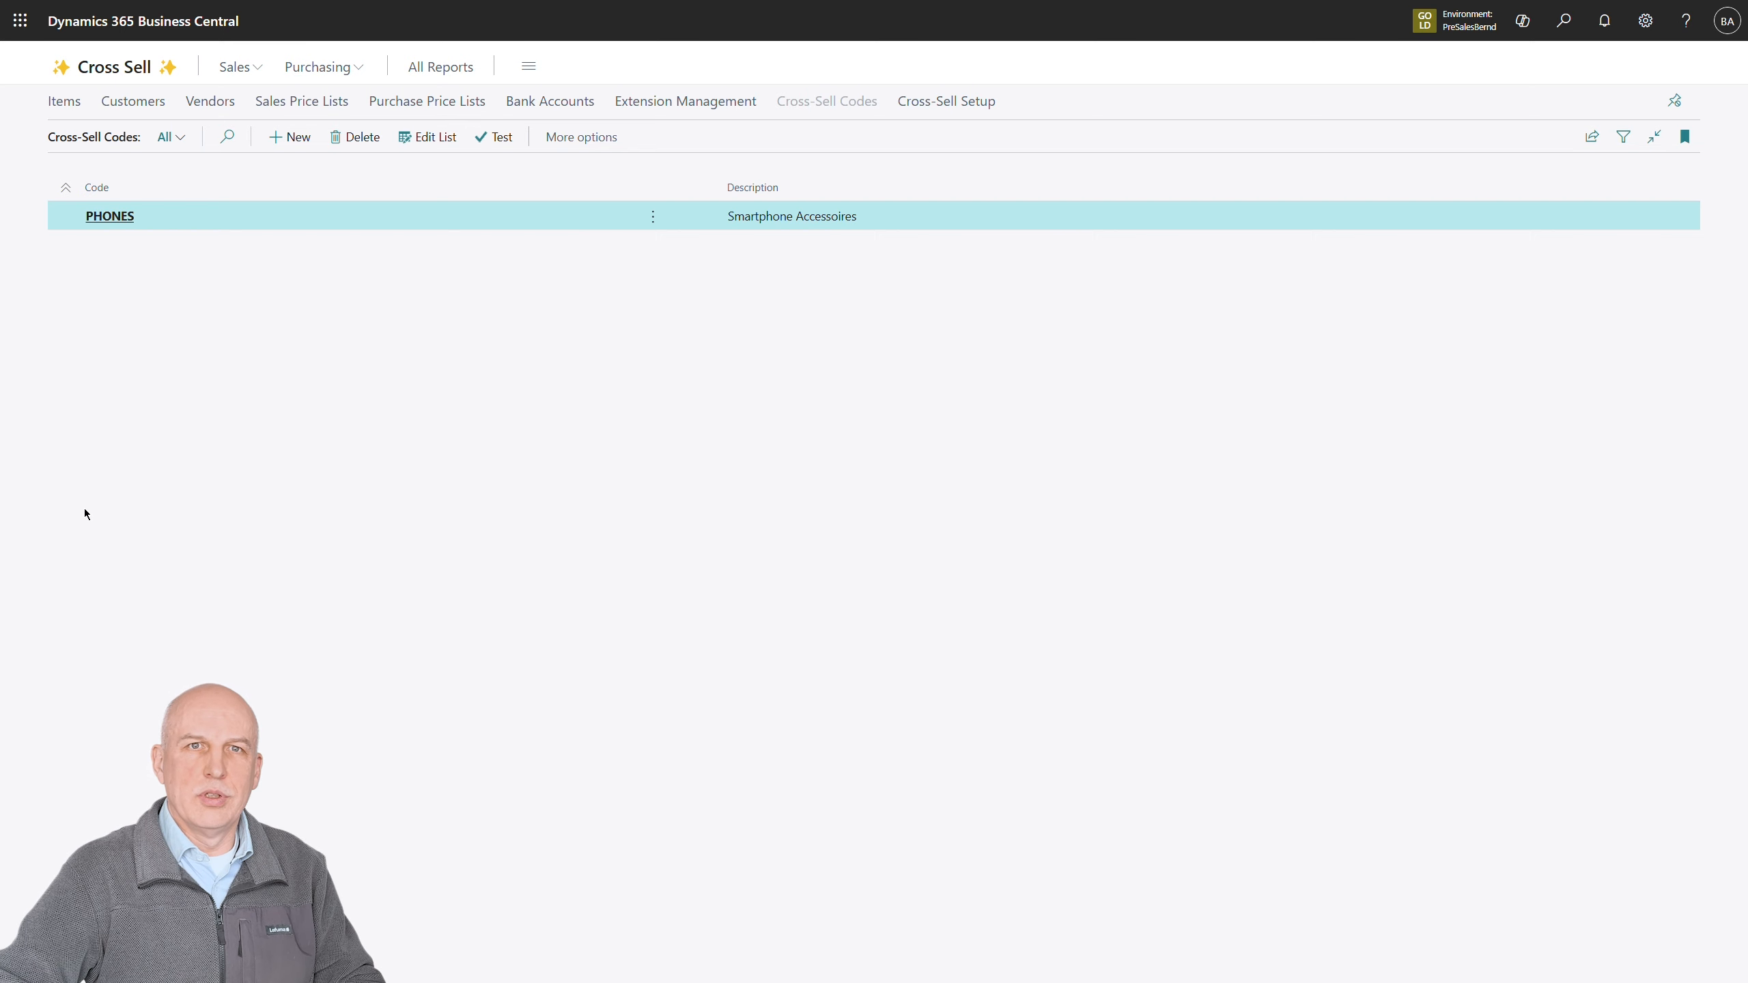
pyautogui.press('Escape')
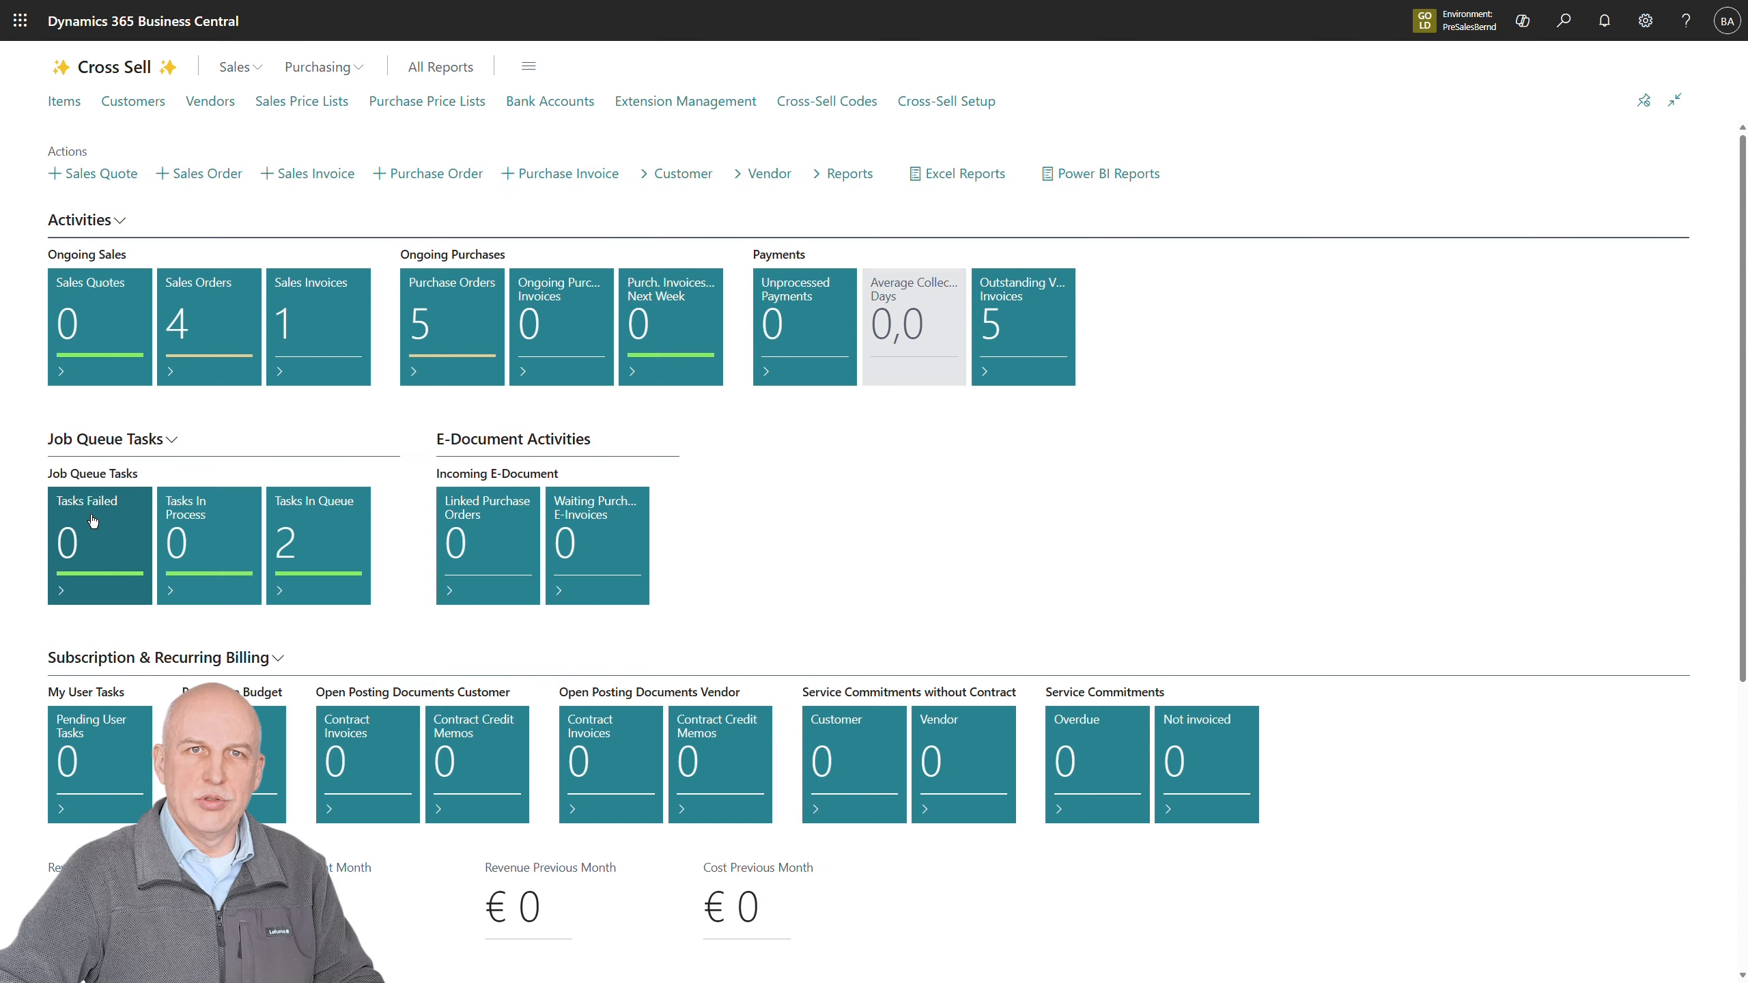